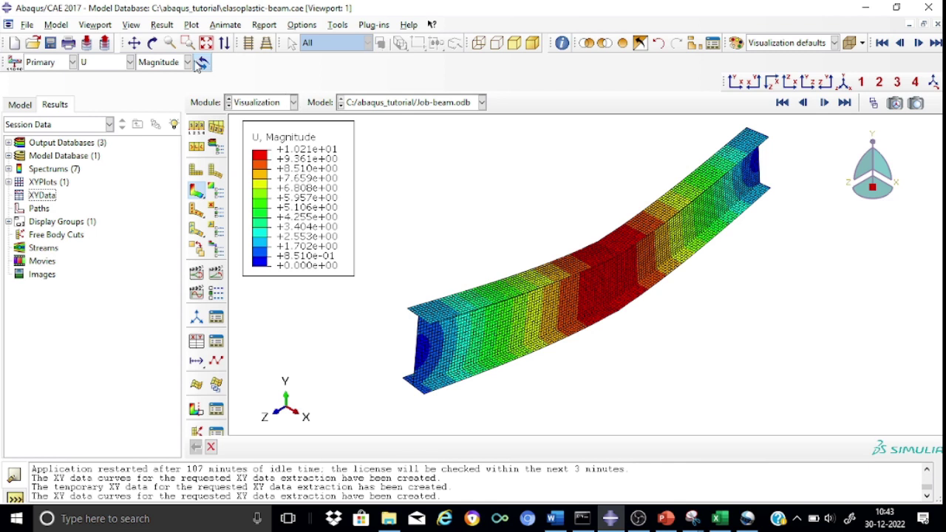
Switch the plotted field output from U to S to contour von Mises stress.
{"action": "left_click", "coordinate": [130, 62]}
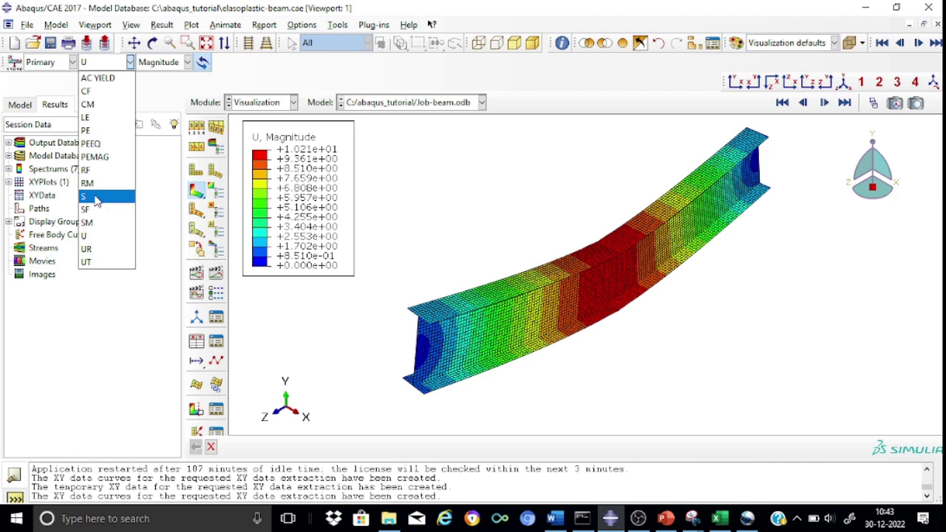
{"action": "left_click", "coordinate": [97, 198]}
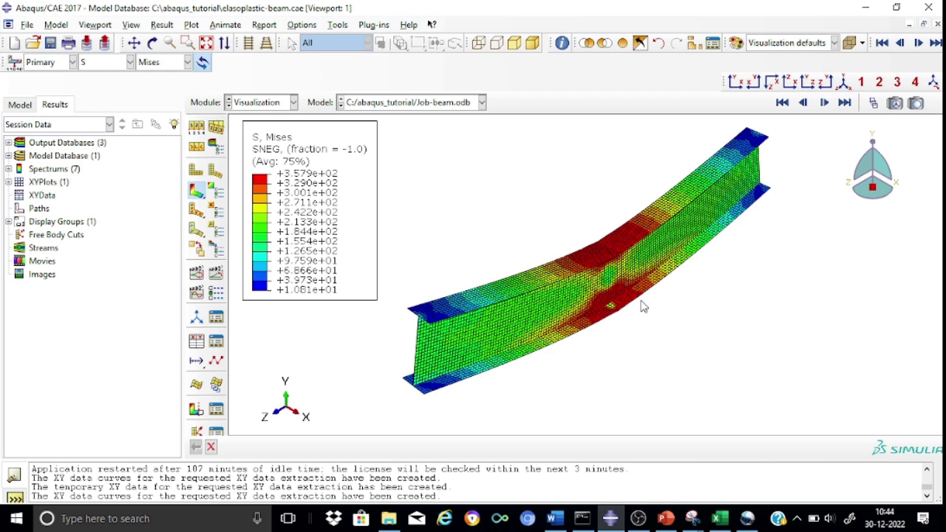
{"action": "left_click", "coordinate": [828, 83]}
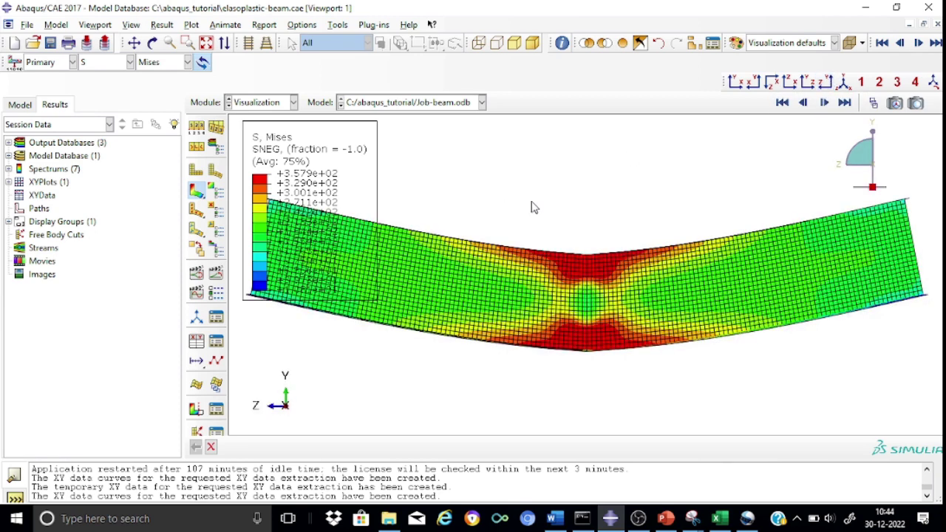
{"action": "scroll", "coordinate": [535, 207], "scroll_direction": "down", "scroll_amount": 4}
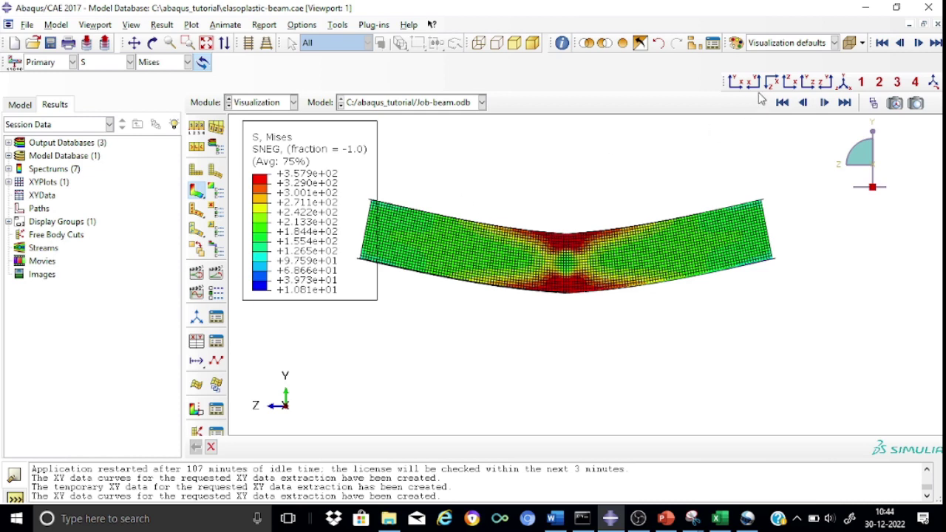
{"action": "left_click", "coordinate": [841, 83]}
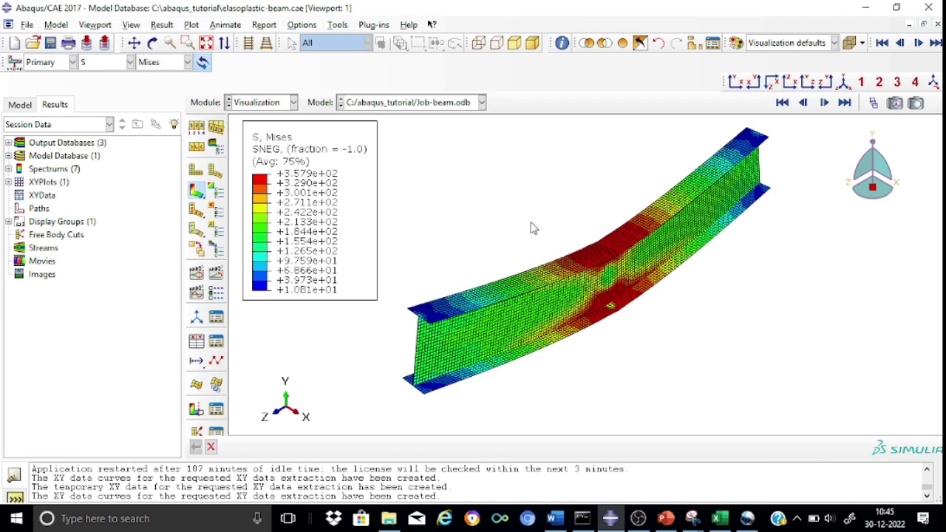
Change the stress contour from Mises to the S11 component.
{"action": "left_click", "coordinate": [203, 63]}
{"action": "left_click", "coordinate": [188, 62]}
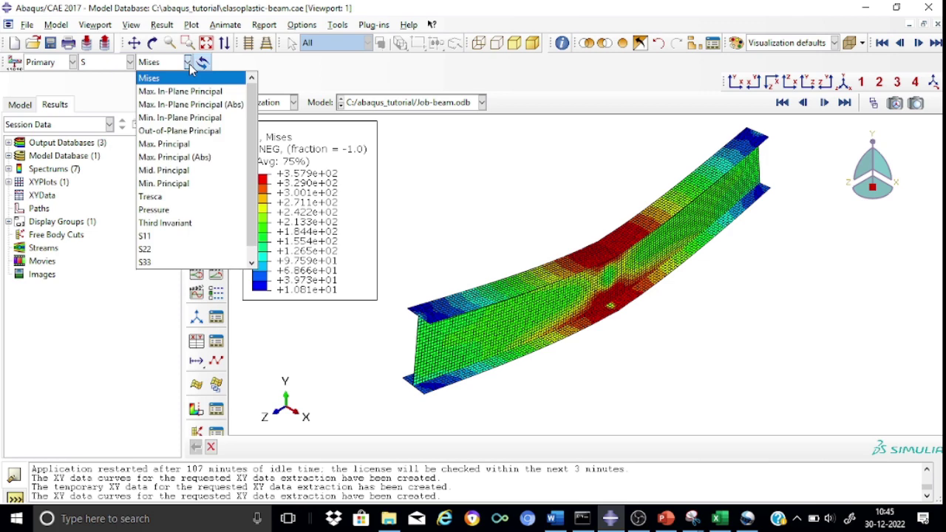
{"action": "left_click", "coordinate": [163, 236]}
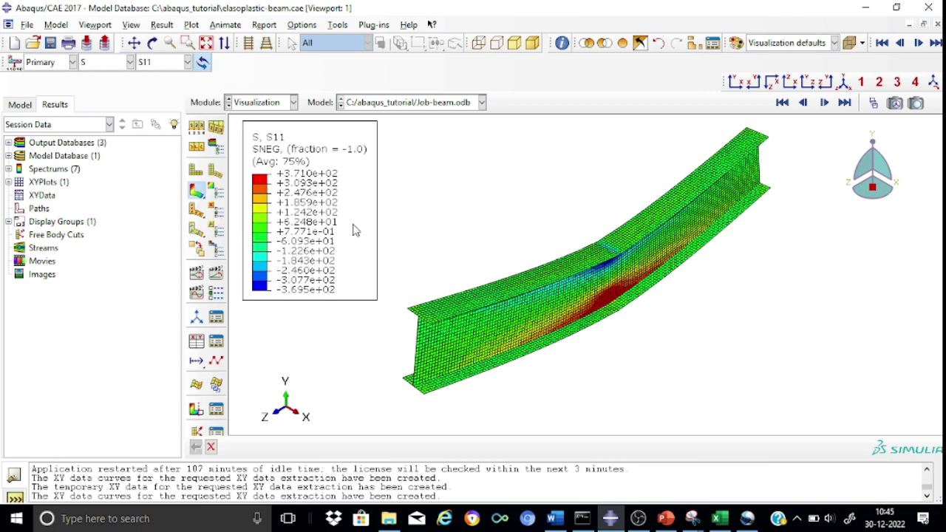
Turn the beam to a side-on view and pan it lower in the viewport.
{"action": "left_click", "coordinate": [826, 83]}
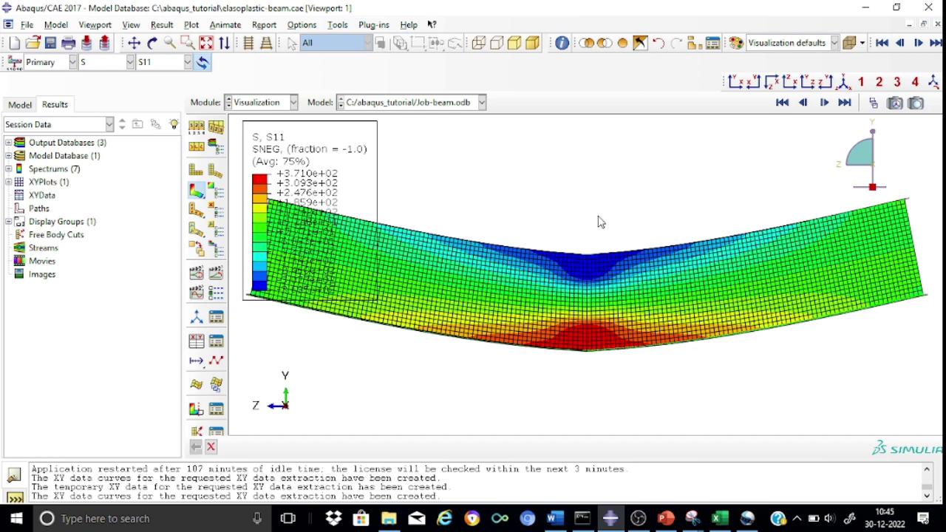
{"action": "left_click", "coordinate": [134, 43]}
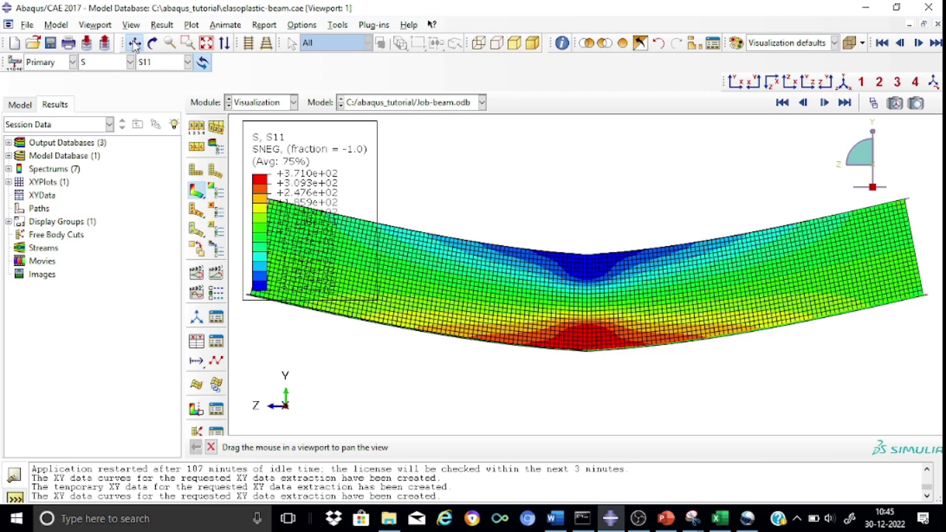
{"action": "left_click_drag", "start_coordinate": [498, 153], "coordinate": [499, 226]}
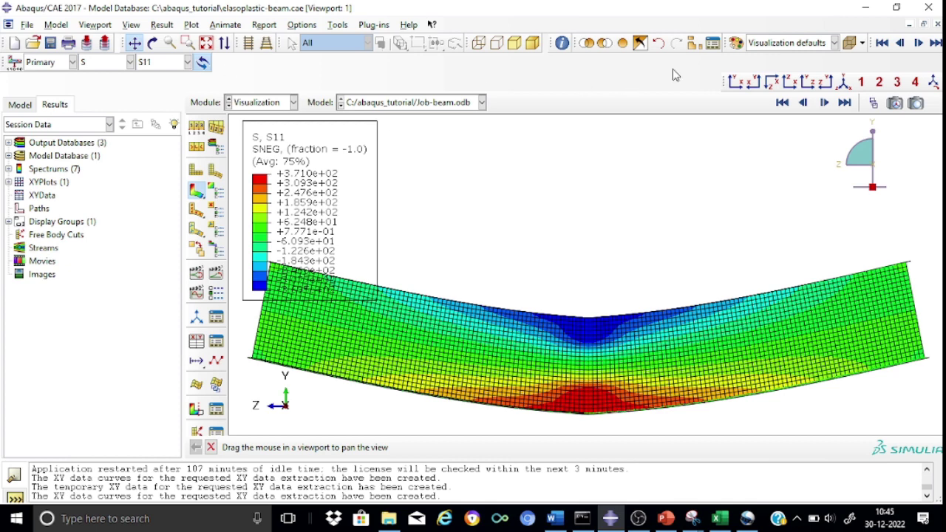
Return to the isometric view and contour the beam by S22 (-4.033e+02 to +3.911e+02).
{"action": "left_click", "coordinate": [842, 87]}
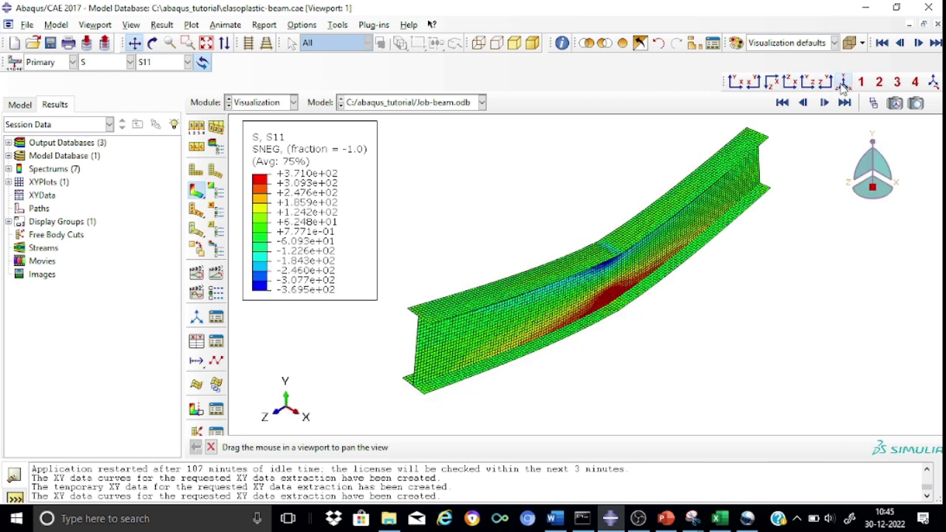
{"action": "left_click", "coordinate": [188, 62]}
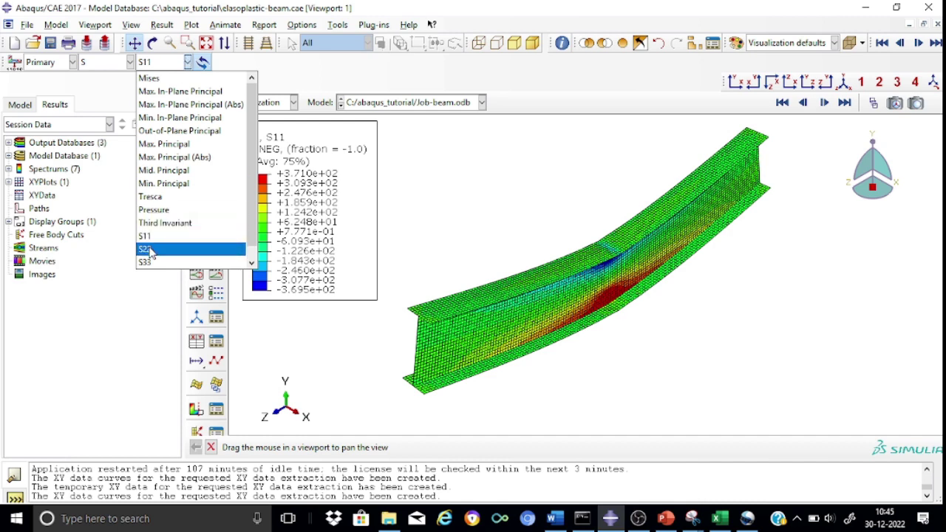
{"action": "left_click", "coordinate": [150, 250]}
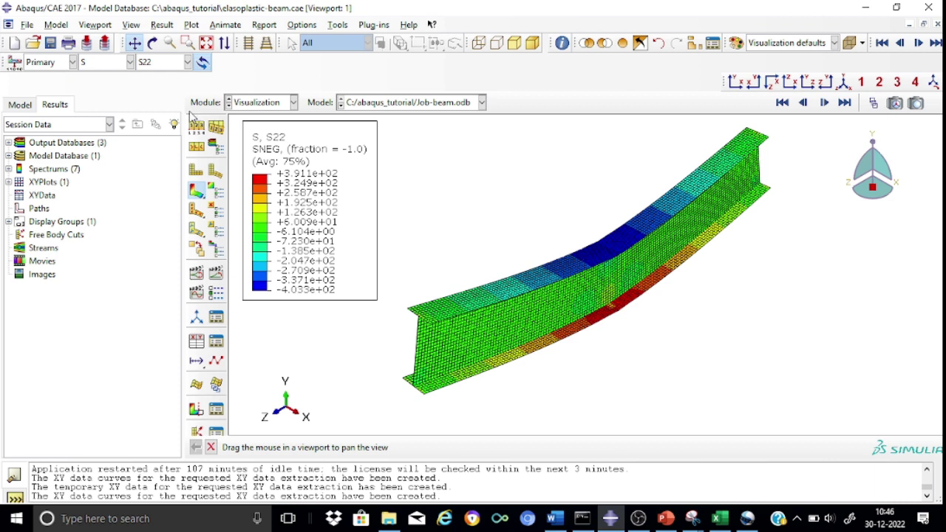
Plot displacement U and set its U2 component for the beam contour.
{"action": "left_click", "coordinate": [130, 63]}
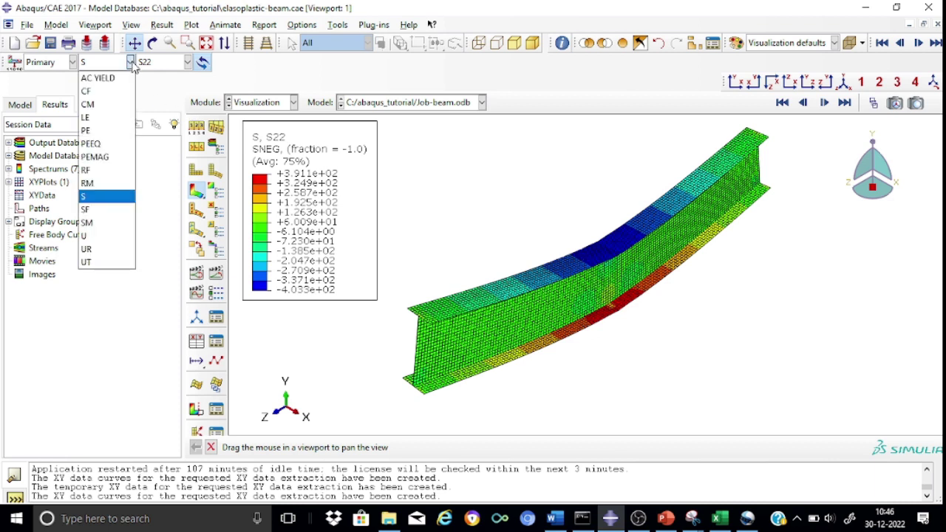
{"action": "left_click", "coordinate": [94, 236]}
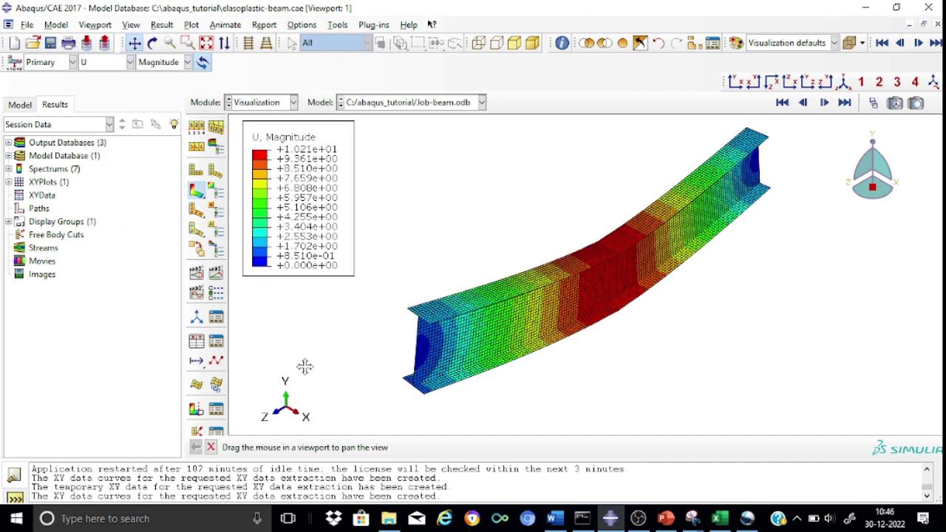
{"action": "left_click", "coordinate": [188, 62]}
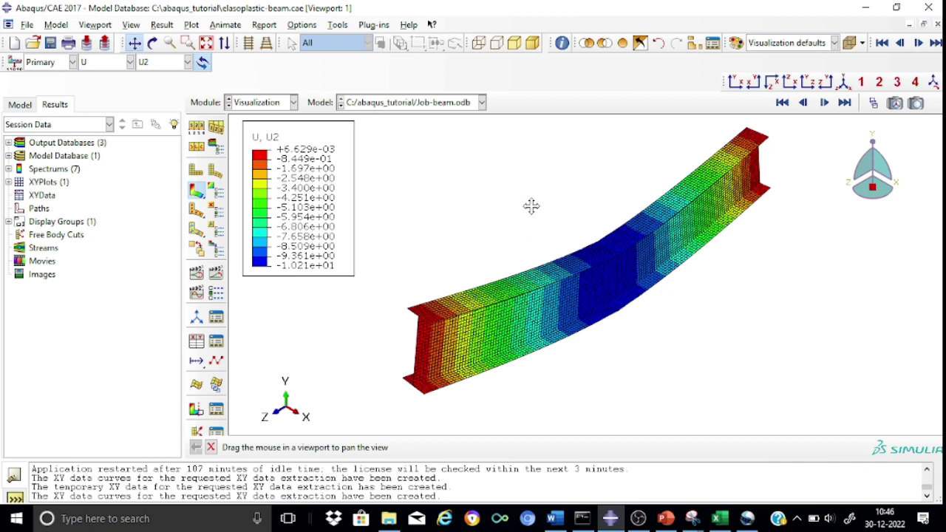
Set Common Plot Options visible edges to Feature edges and apply it, hiding mesh lines.
{"action": "left_click", "coordinate": [214, 168]}
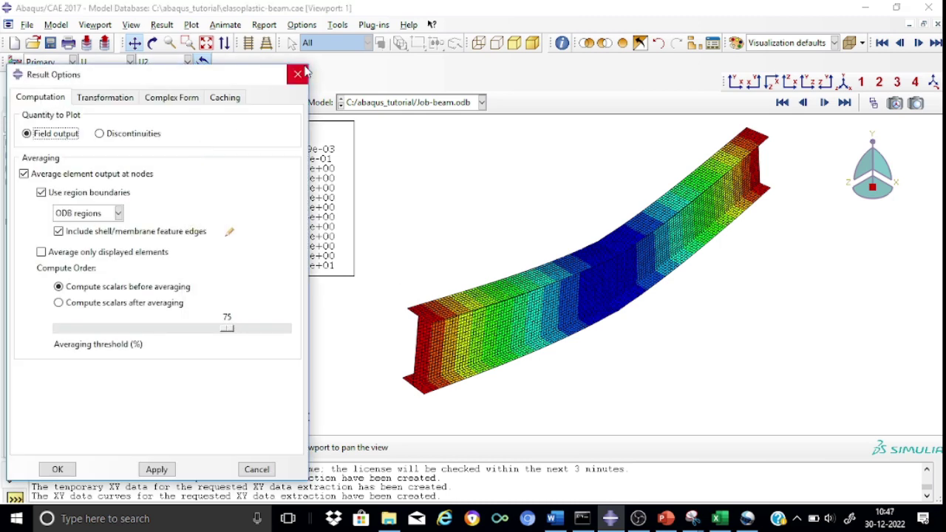
{"action": "left_click", "coordinate": [297, 74]}
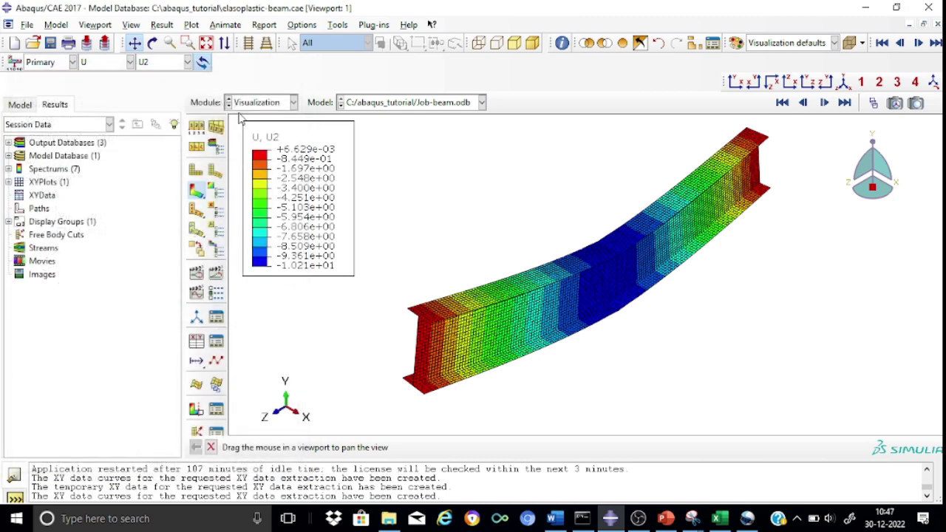
{"action": "left_click", "coordinate": [196, 127]}
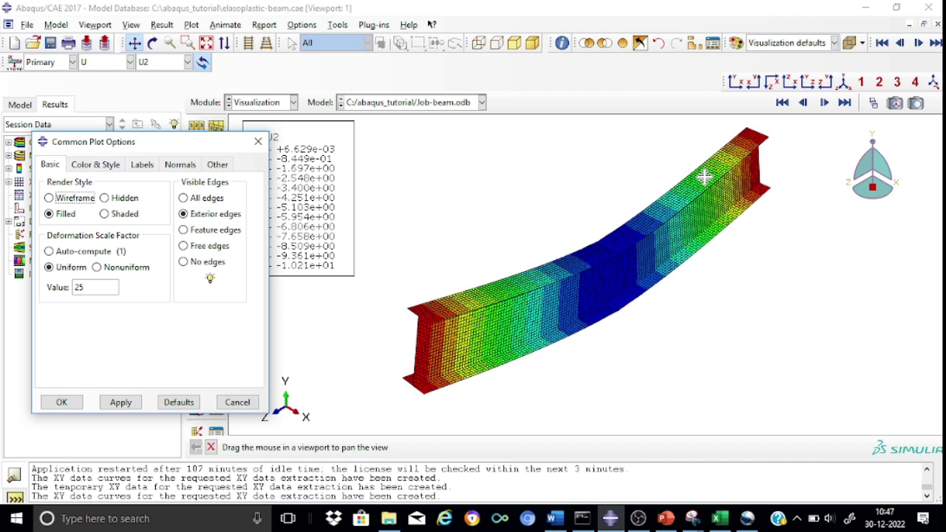
{"action": "left_click", "coordinate": [185, 230]}
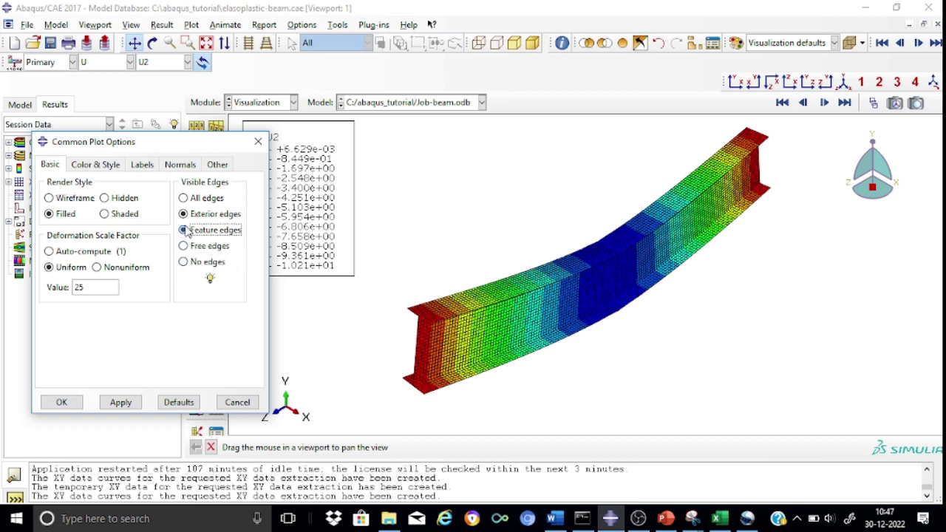
{"action": "left_click", "coordinate": [122, 403]}
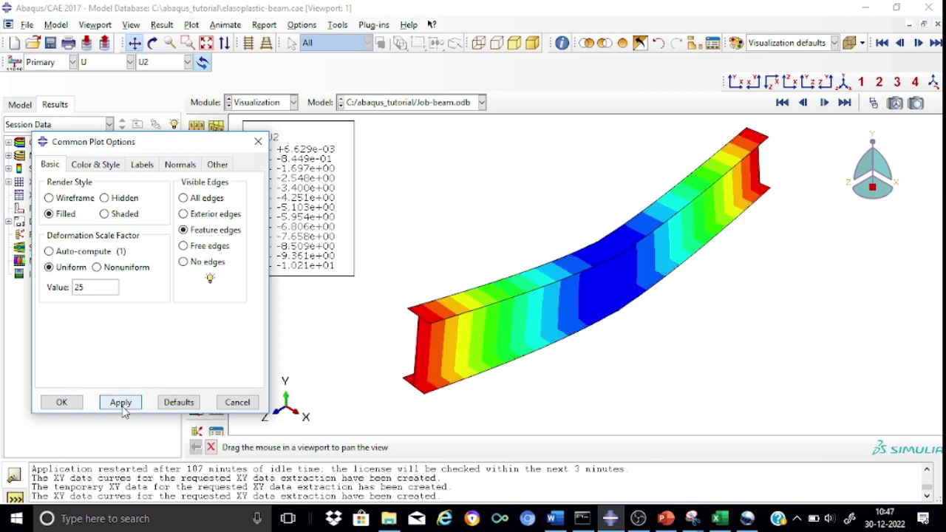
{"action": "left_click", "coordinate": [258, 141]}
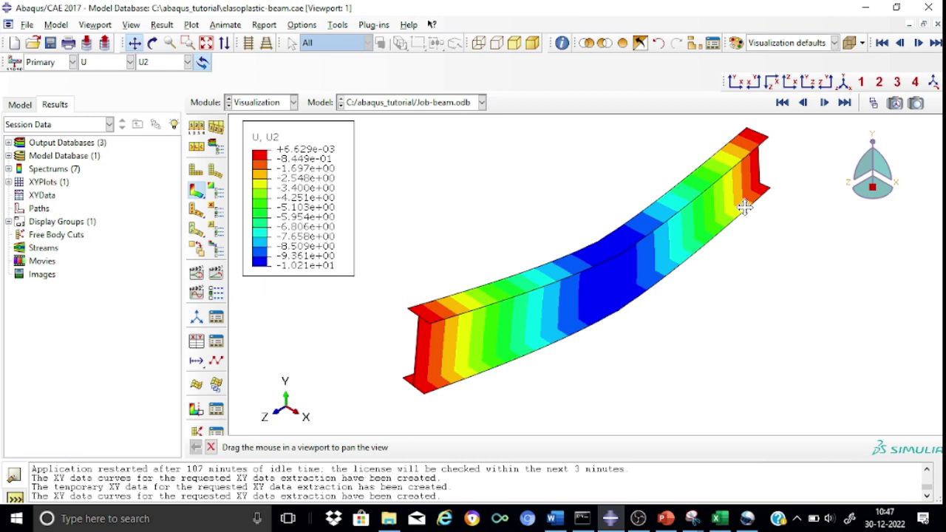
{"action": "left_click", "coordinate": [873, 105]}
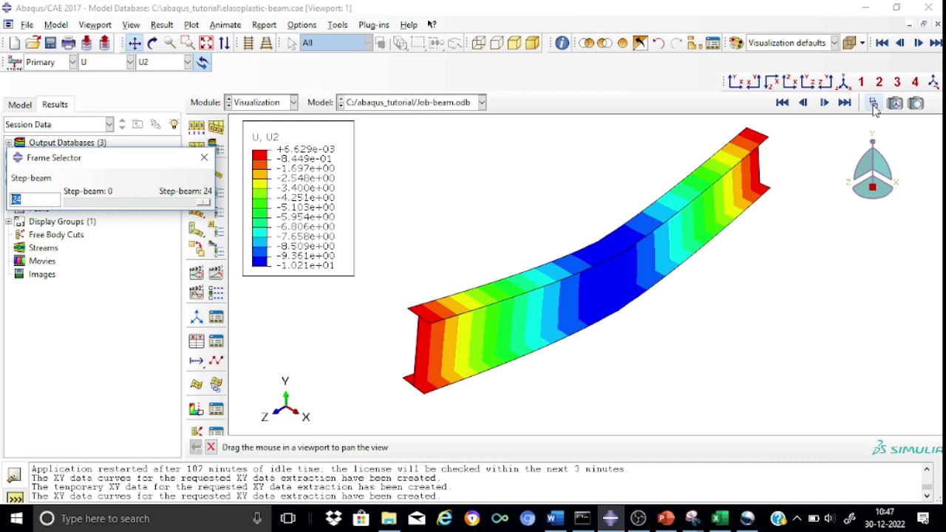
{"action": "mouse_move", "coordinate": [208, 212]}
{"action": "left_mouse_down"}
{"action": "mouse_move", "coordinate": [63, 217]}
{"action": "mouse_move", "coordinate": [87, 206]}
{"action": "mouse_move", "coordinate": [213, 211]}
{"action": "left_mouse_up"}
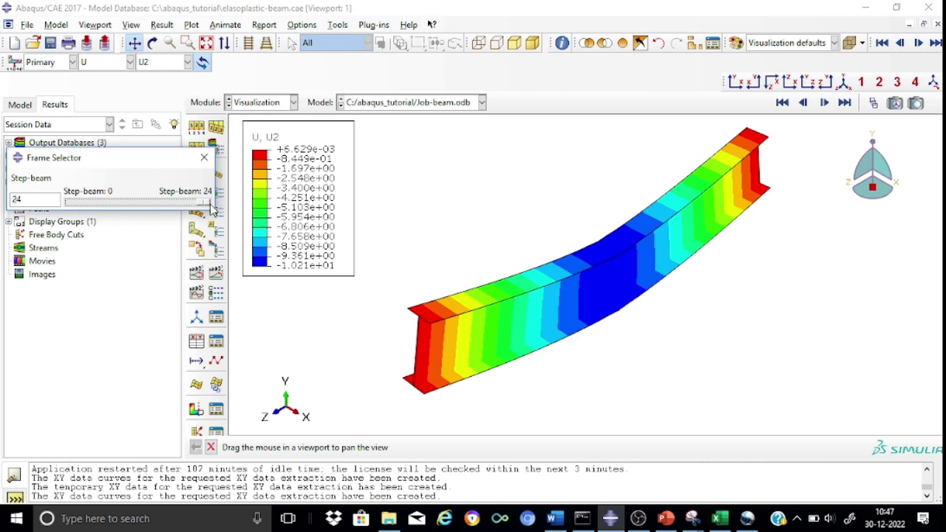
{"action": "left_click", "coordinate": [204, 158]}
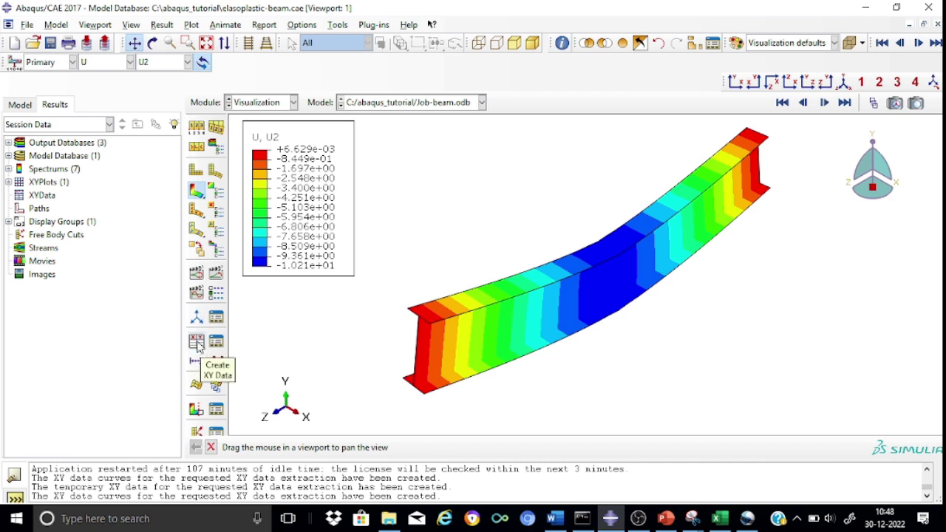
Start XY data from ODB field output, extracting U2 spatial displacement at Unique Nodal positions.
{"action": "left_click", "coordinate": [198, 344]}
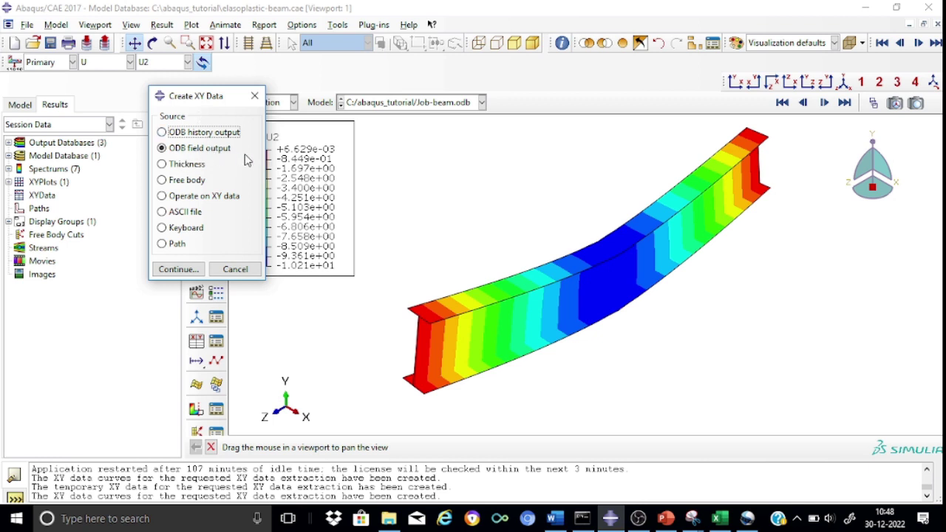
{"action": "left_click", "coordinate": [177, 269]}
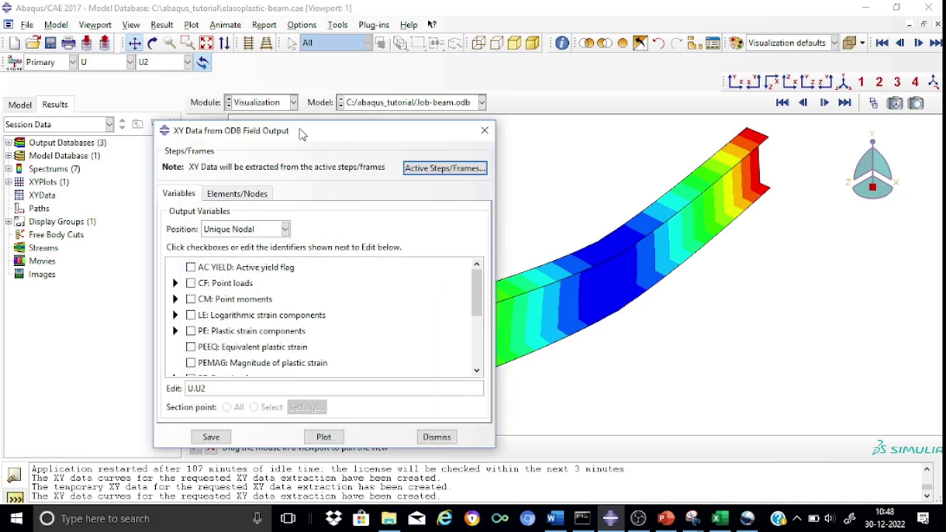
{"action": "left_click_drag", "start_coordinate": [300, 133], "coordinate": [236, 110]}
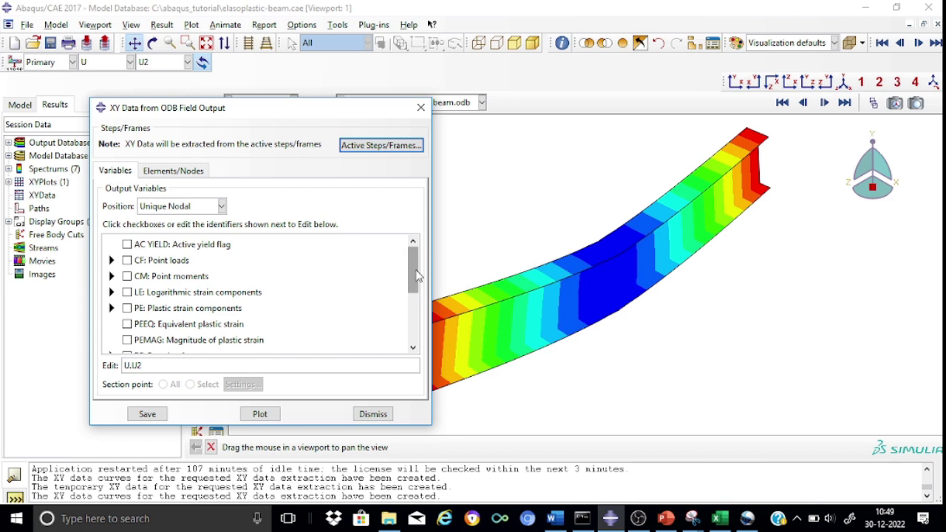
{"action": "left_click_drag", "start_coordinate": [416, 276], "coordinate": [415, 329]}
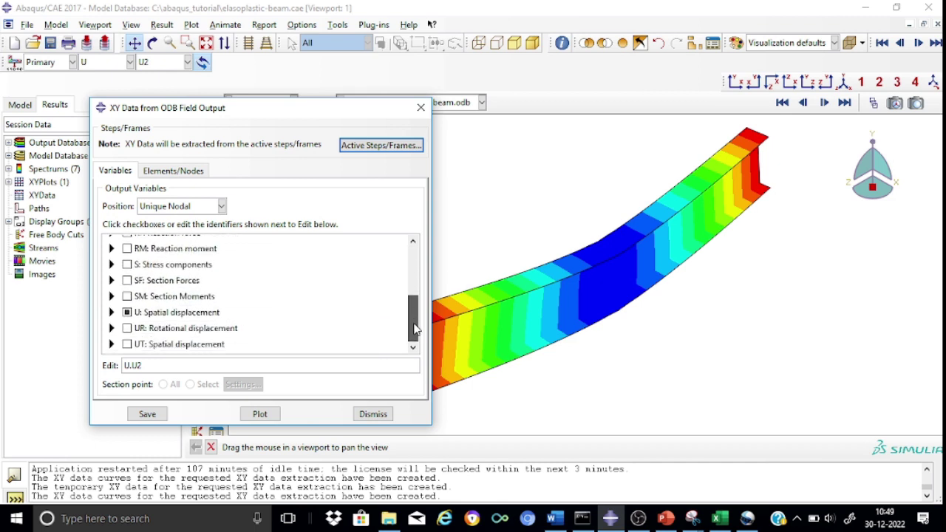
{"action": "left_click", "coordinate": [113, 317]}
{"action": "left_click", "coordinate": [113, 316]}
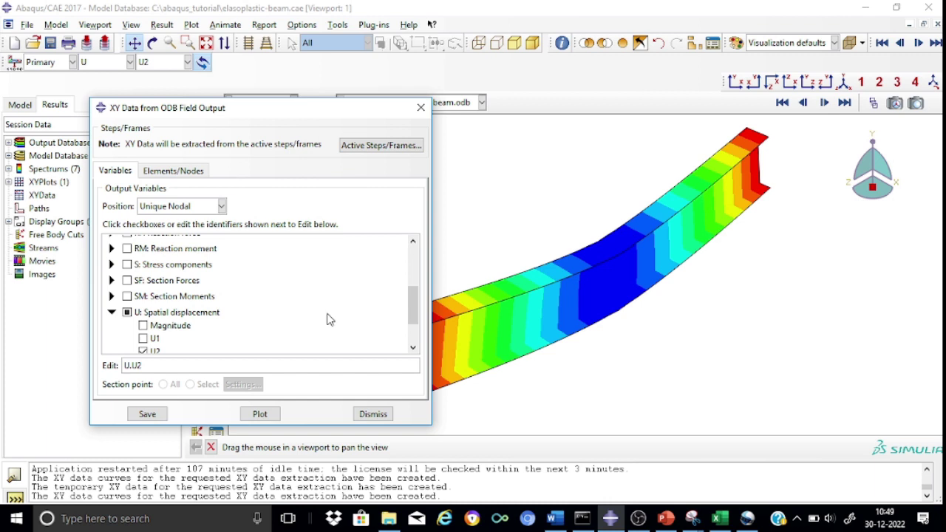
{"action": "left_click_drag", "start_coordinate": [411, 314], "coordinate": [413, 328]}
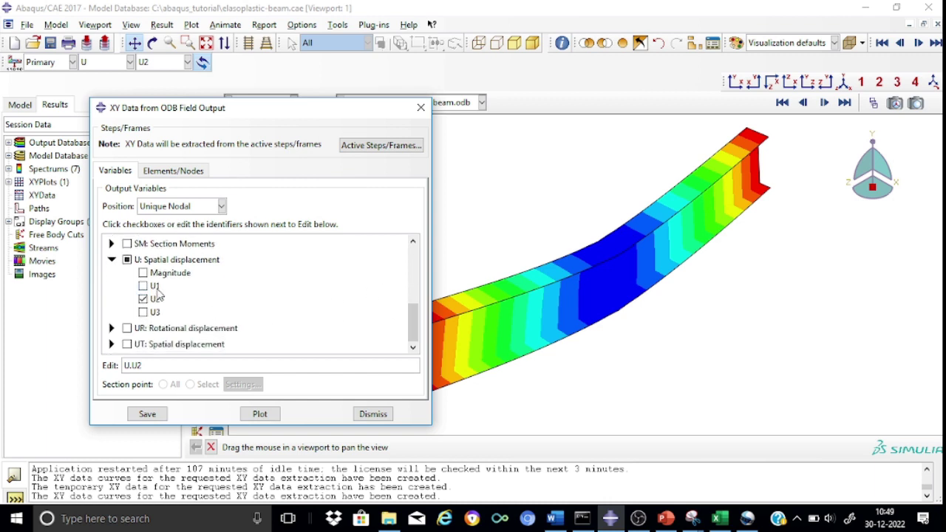
{"action": "left_click", "coordinate": [112, 261]}
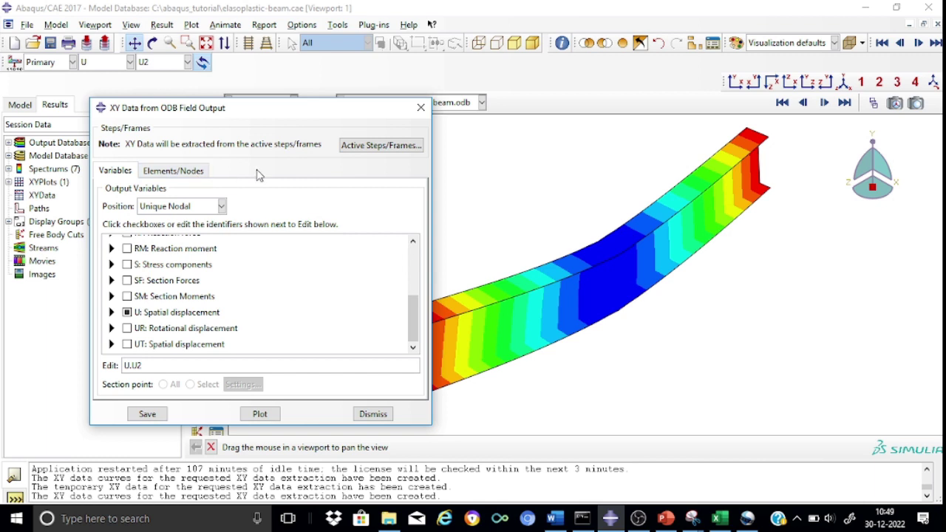
Target node label RP-1 on ASSEMBLY and save the U2 XY data with default names.
{"action": "left_click", "coordinate": [186, 171]}
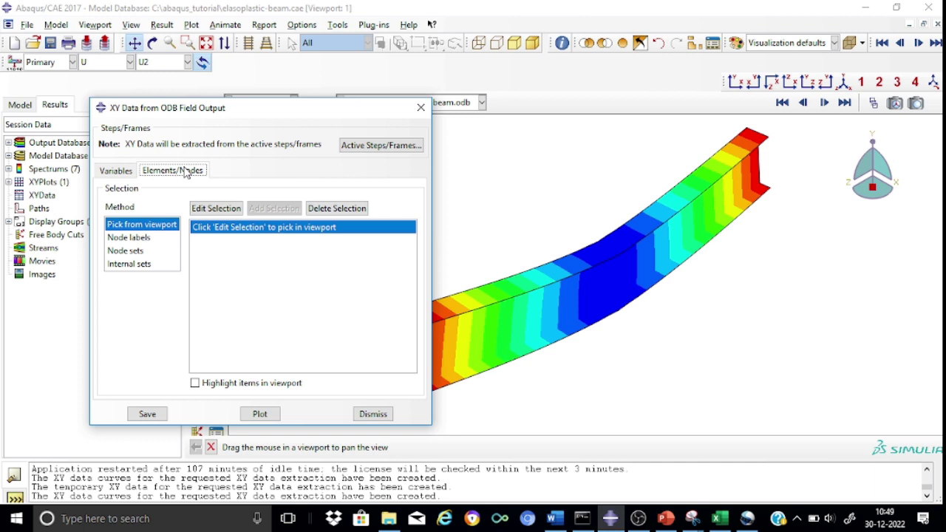
{"action": "left_click", "coordinate": [147, 238]}
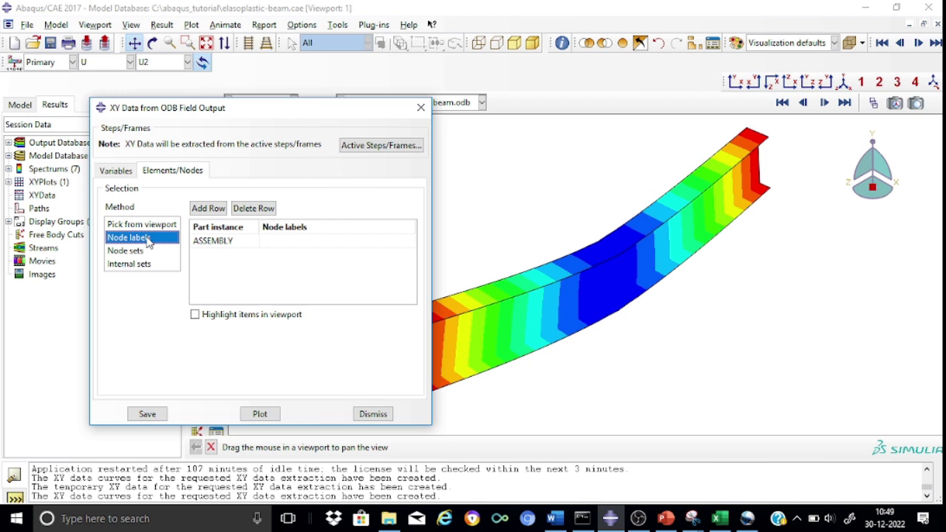
{"action": "left_click", "coordinate": [284, 241]}
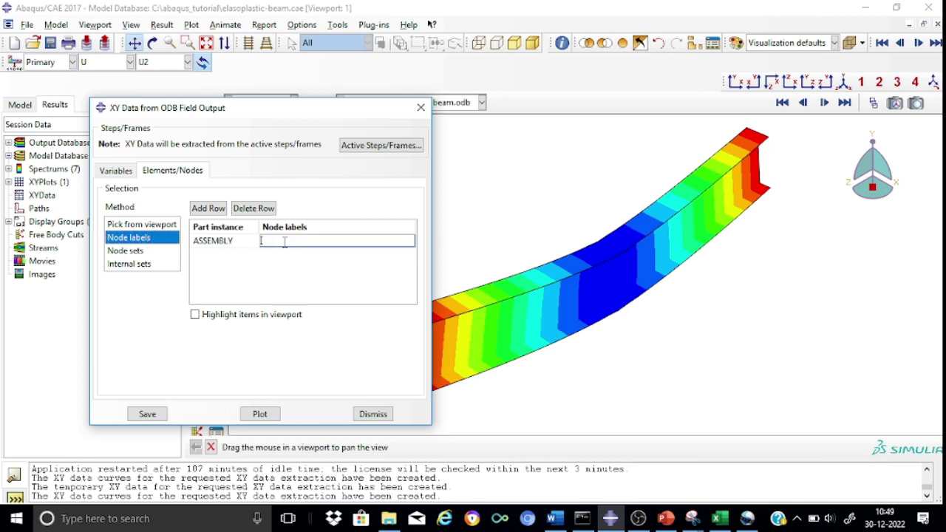
{"action": "type", "text": "RP-1"}
{"action": "left_click", "coordinate": [146, 415]}
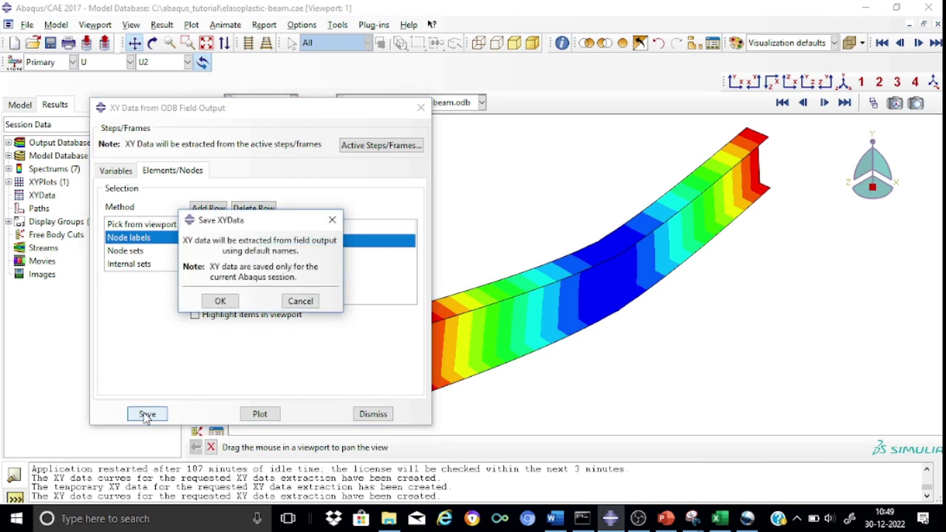
{"action": "left_click", "coordinate": [222, 301]}
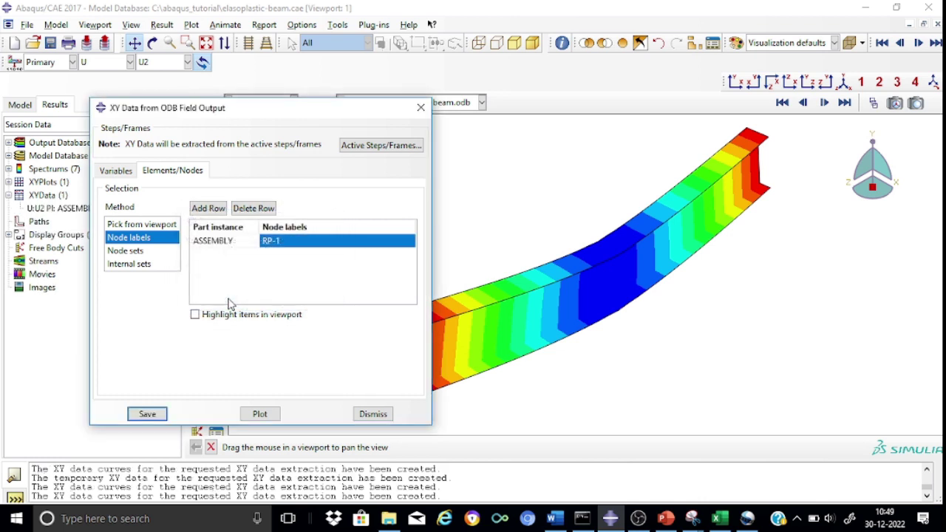
Plot RP-1's U2 displacement against time and move the dialog off the graph.
{"action": "left_click", "coordinate": [263, 415]}
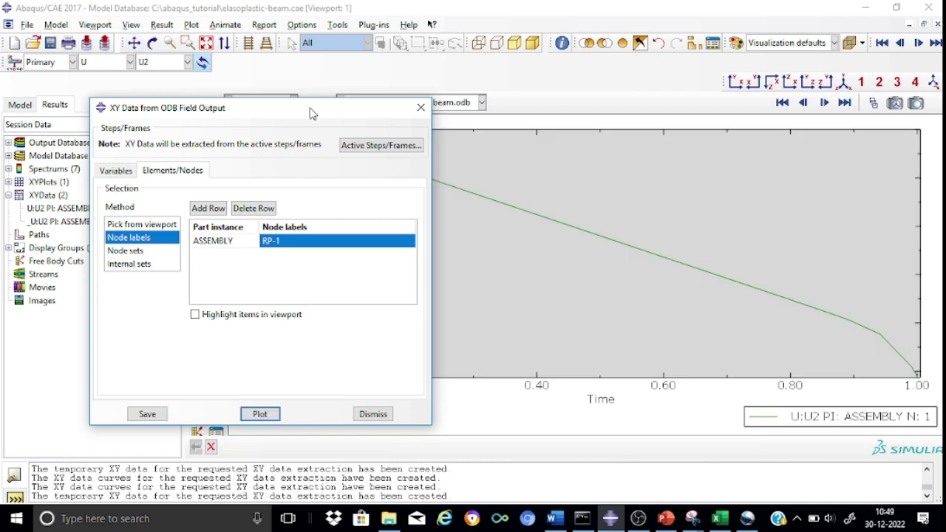
{"action": "left_click_drag", "start_coordinate": [310, 113], "coordinate": [129, 198]}
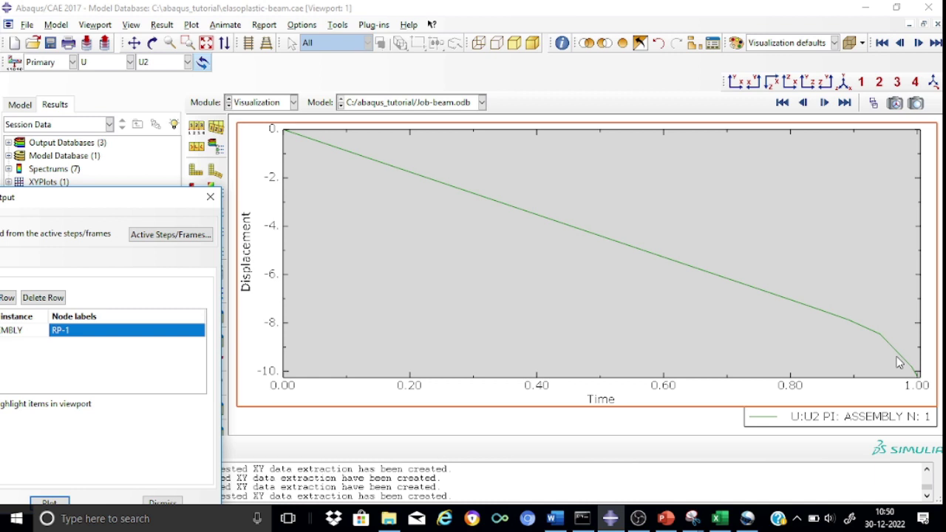
Close the extraction dialog and open the second U2 XY data set for editing.
{"action": "left_click", "coordinate": [210, 196]}
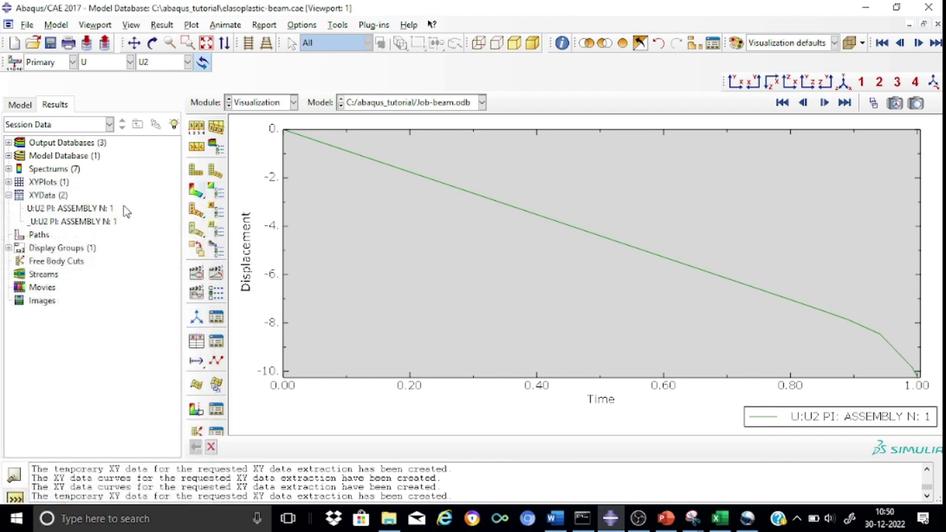
{"action": "left_click", "coordinate": [57, 221]}
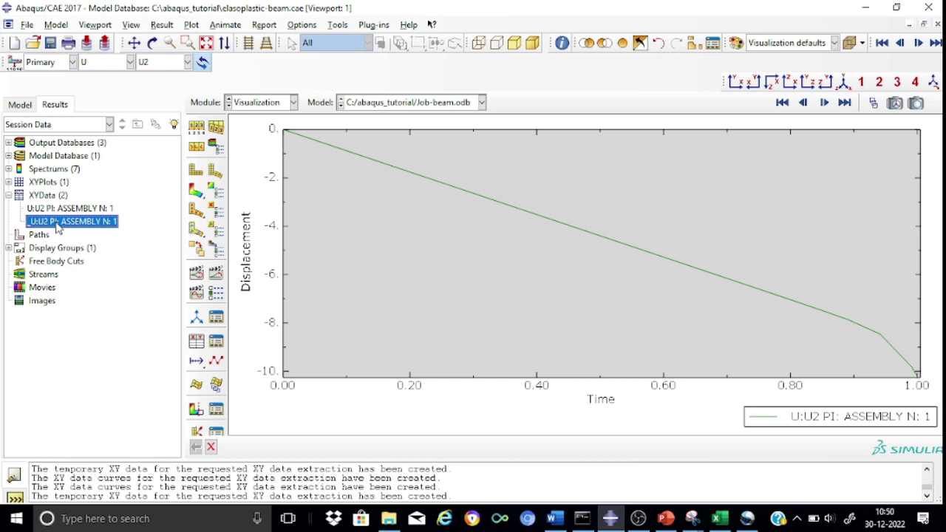
{"action": "right_click", "coordinate": [58, 225]}
{"action": "left_click", "coordinate": [87, 258]}
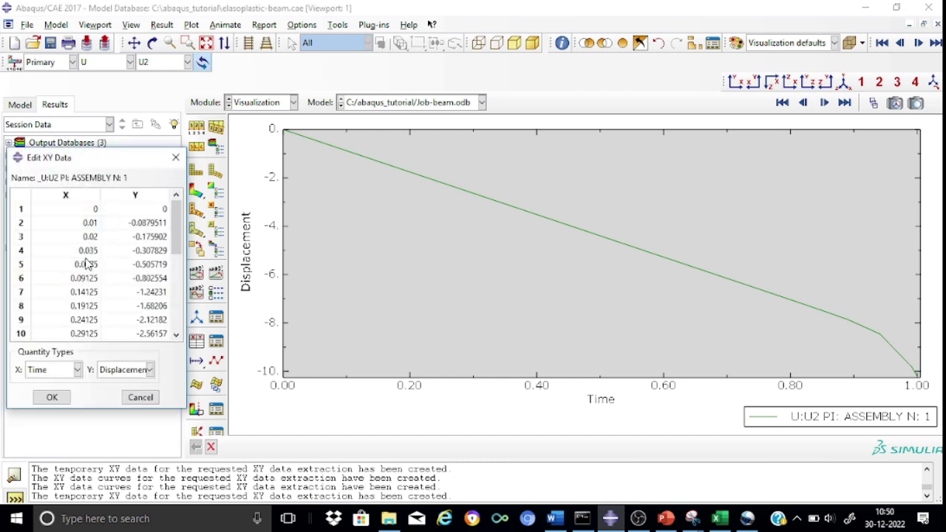
Review the 25 time–U2 rows and select both the X and Y columns.
{"action": "left_click_drag", "start_coordinate": [112, 158], "coordinate": [177, 154]}
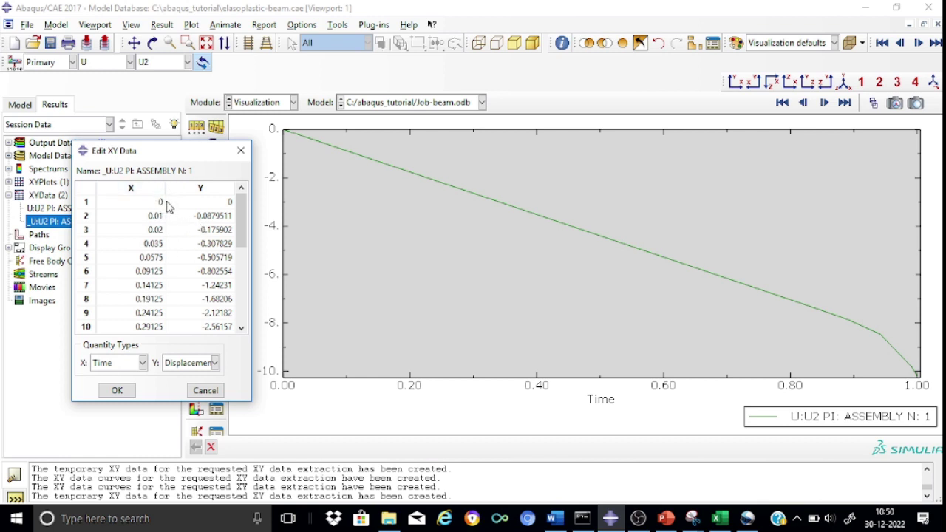
{"action": "scroll", "coordinate": [244, 240], "scroll_direction": "down", "scroll_amount": 1}
{"action": "mouse_move", "coordinate": [244, 240]}
{"action": "left_mouse_down"}
{"action": "mouse_move", "coordinate": [244, 304]}
{"action": "mouse_move", "coordinate": [241, 222]}
{"action": "left_mouse_up"}
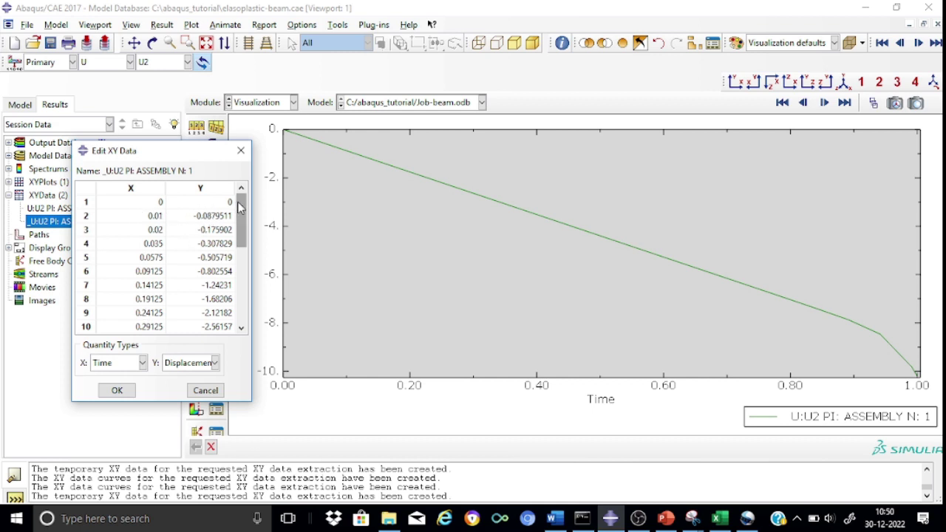
{"action": "scroll", "coordinate": [240, 202], "scroll_direction": "down", "scroll_amount": 1}
{"action": "scroll", "coordinate": [240, 202], "scroll_direction": "up", "scroll_amount": 1}
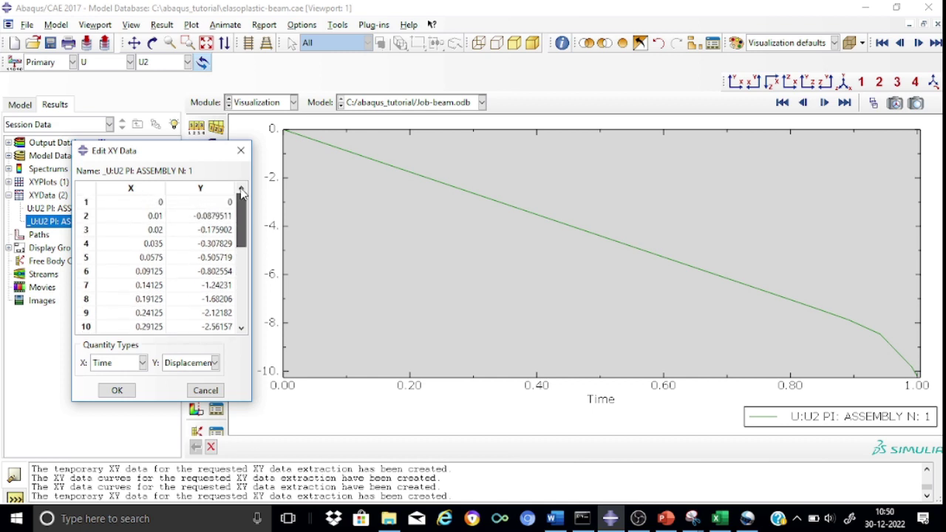
{"action": "left_click_drag", "start_coordinate": [242, 226], "coordinate": [241, 303]}
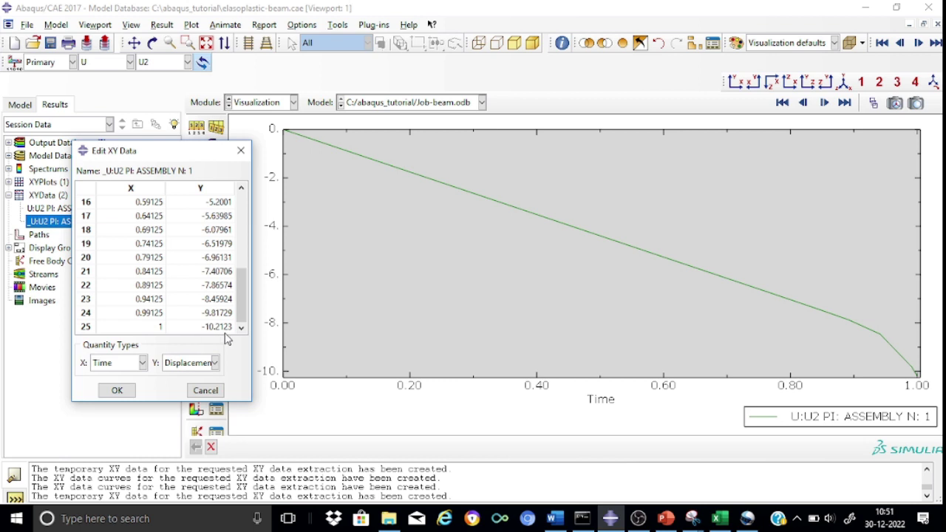
{"action": "left_click_drag", "start_coordinate": [247, 293], "coordinate": [248, 205]}
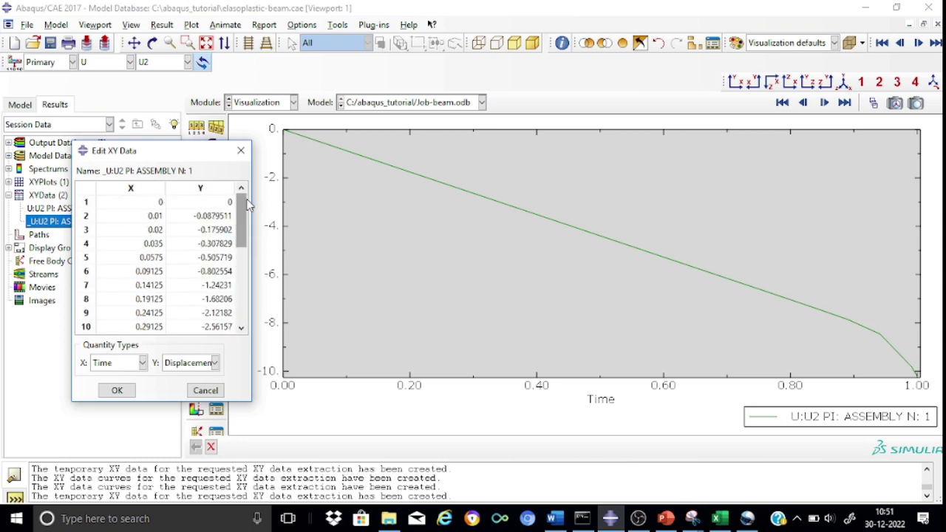
{"action": "left_click", "coordinate": [151, 192]}
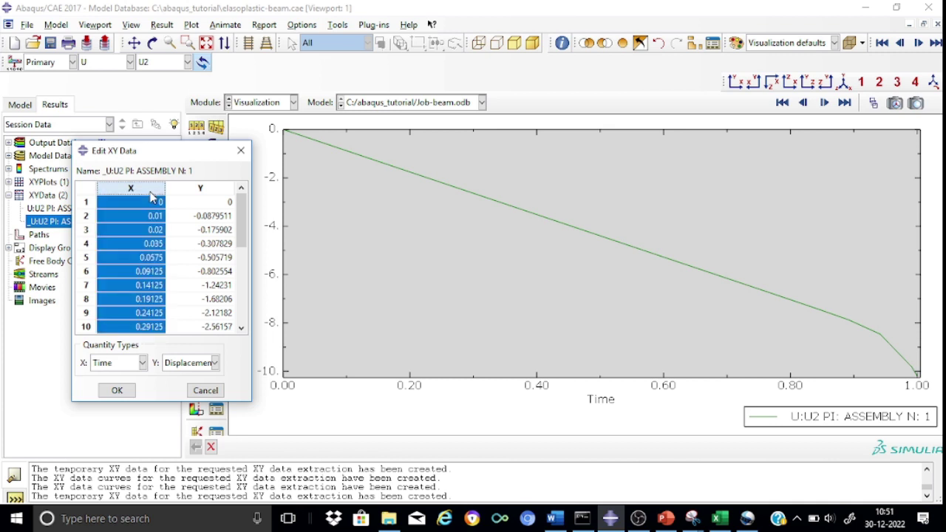
{"action": "key", "text": "ctrl+a"}
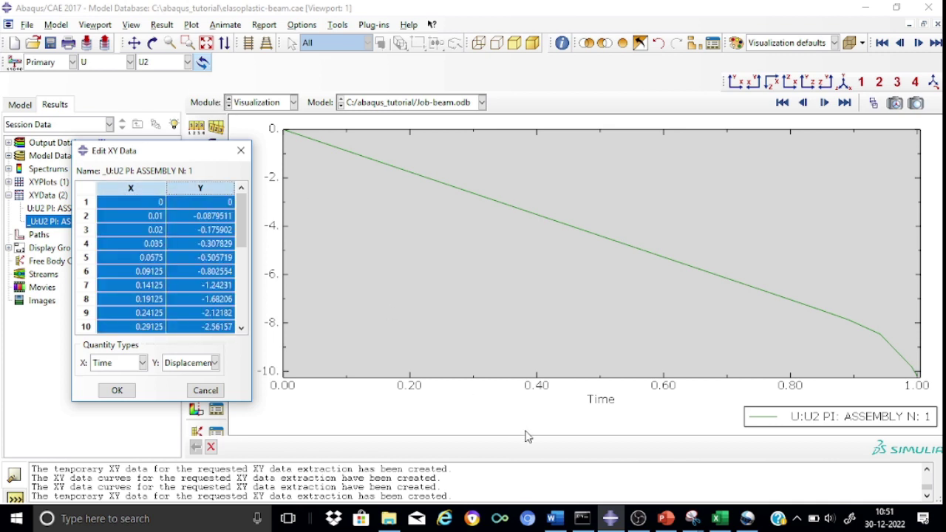
Paste the 25 time–displacement pairs into the Book1 workbook starting at cell E7.
{"action": "mouse_move", "coordinate": [722, 523]}
{"action": "left_click", "coordinate": [713, 462]}
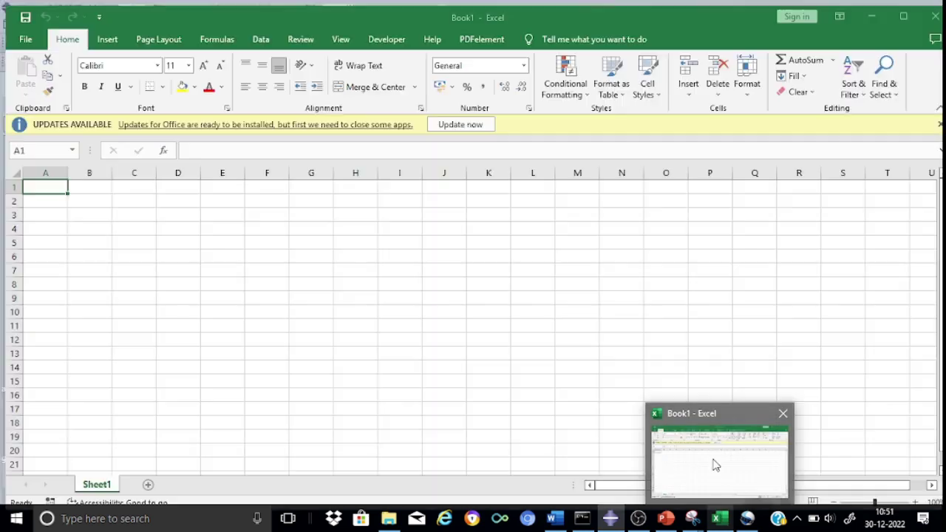
{"action": "left_click", "coordinate": [215, 268]}
{"action": "key", "text": "ctrl+v"}
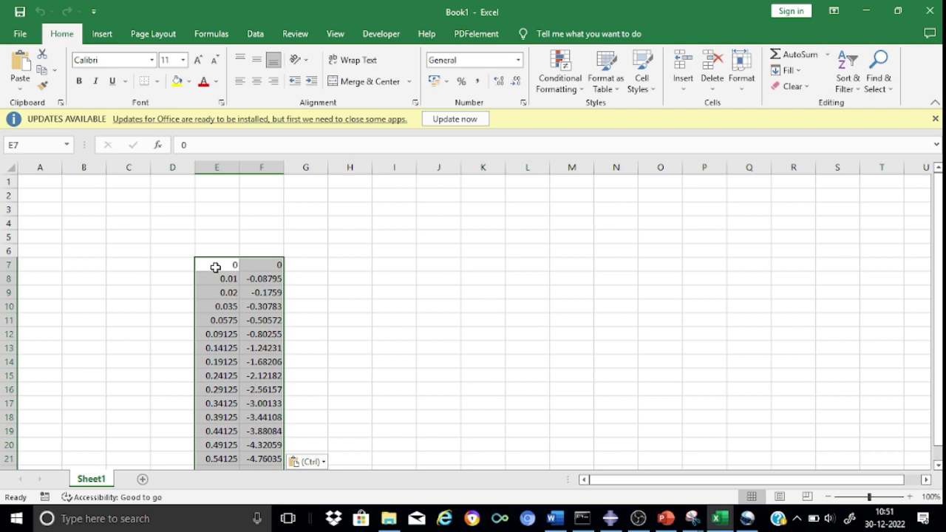
{"action": "left_click_drag", "start_coordinate": [937, 267], "coordinate": [937, 275]}
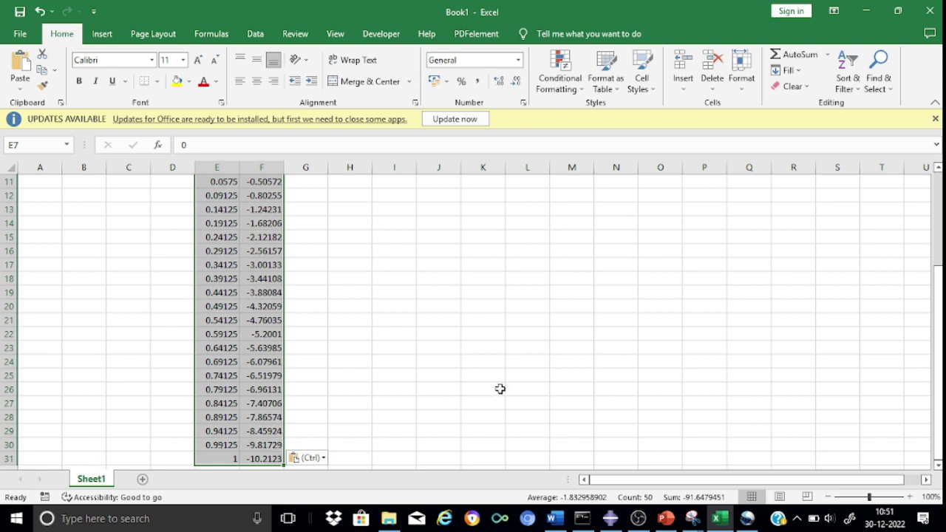
{"action": "left_click_drag", "start_coordinate": [938, 333], "coordinate": [939, 322]}
{"action": "left_click", "coordinate": [477, 318]}
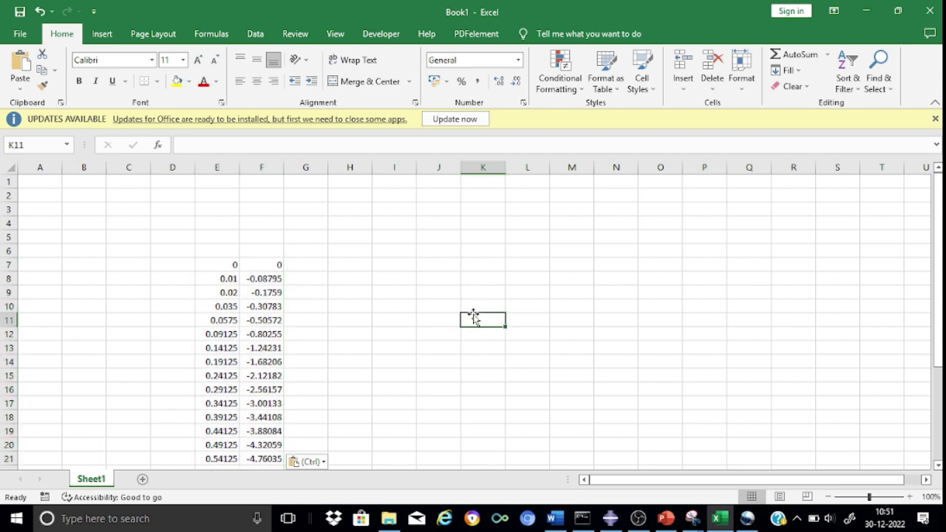
Label the columns 'time(s)' in E6 and 'defln(-)' in F6.
{"action": "left_click", "coordinate": [225, 250]}
{"action": "type", "text": "TIME"}
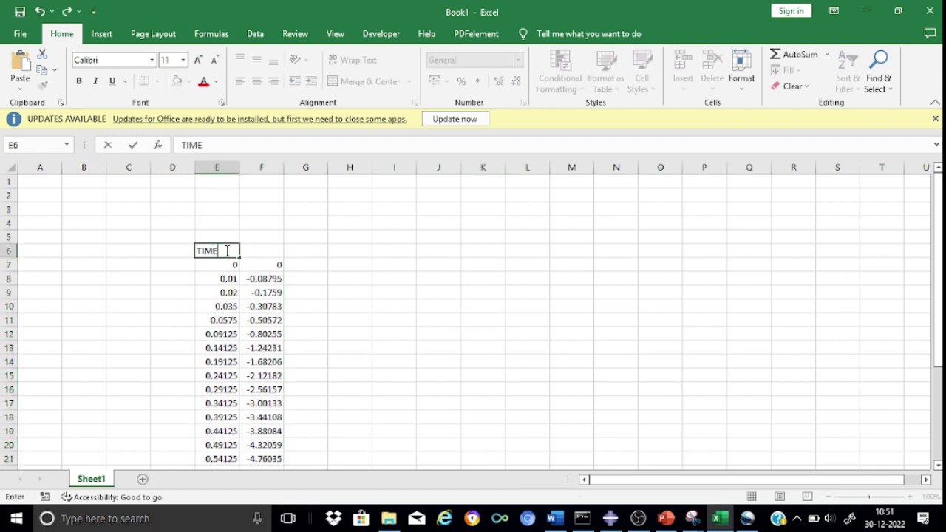
{"action": "type", "text": "(S"}
{"action": "left_click", "coordinate": [258, 250]}
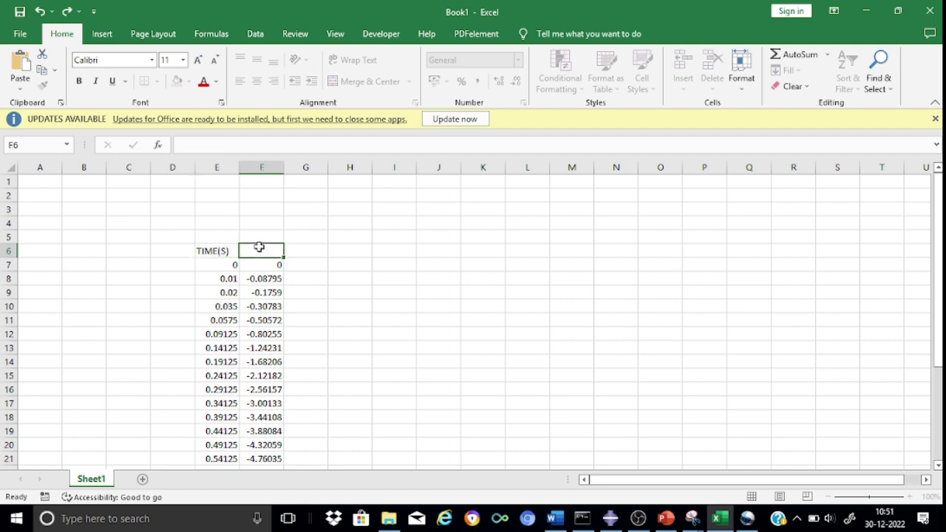
{"action": "left_click", "coordinate": [210, 249]}
{"action": "key", "text": "Delete"}
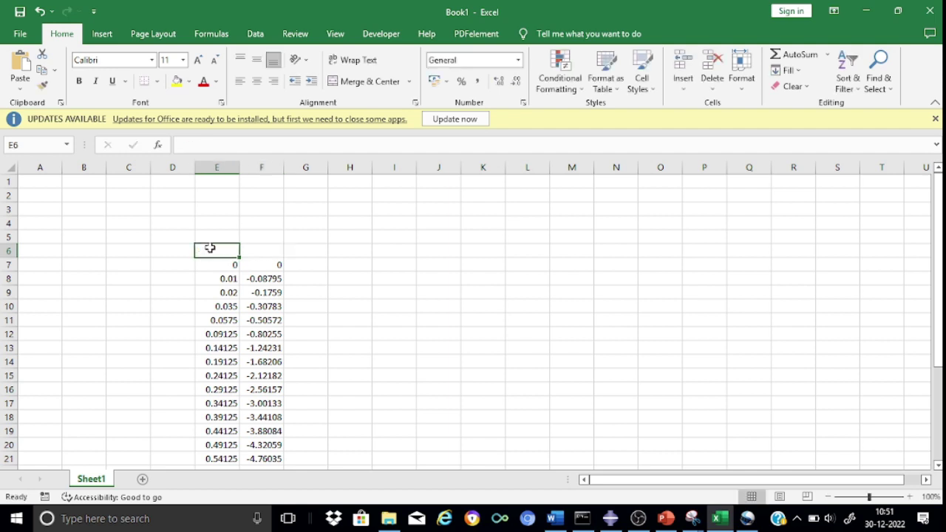
{"action": "type", "text": "time"}
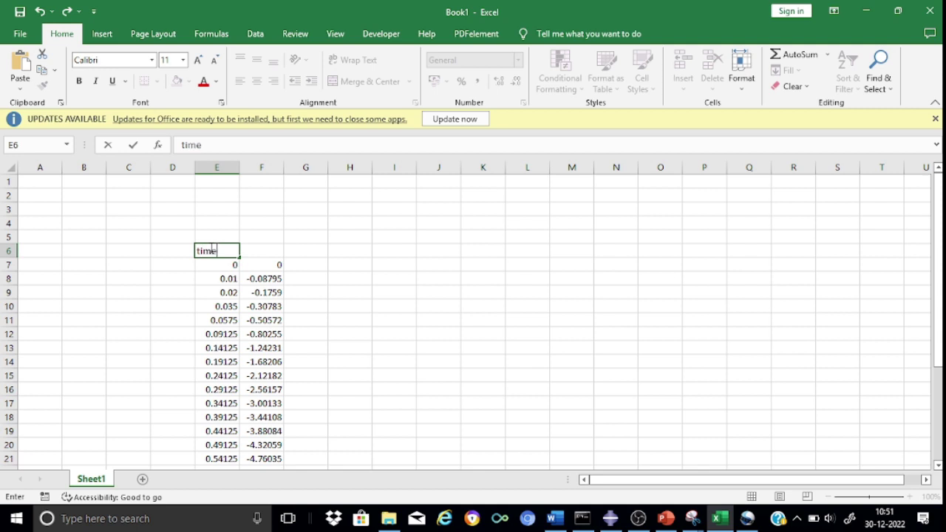
{"action": "type", "text": "(s"}
{"action": "left_click", "coordinate": [386, 289]}
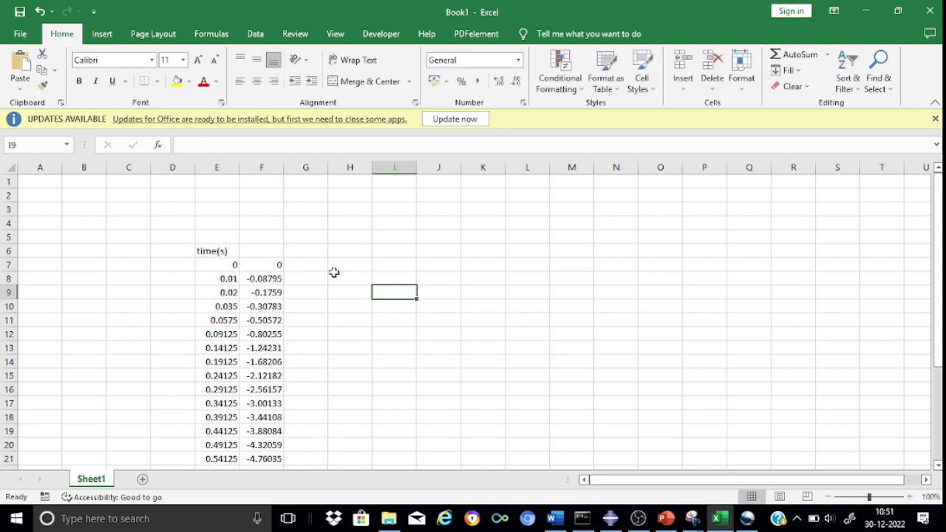
{"action": "left_click", "coordinate": [266, 252]}
{"action": "type", "text": "def"}
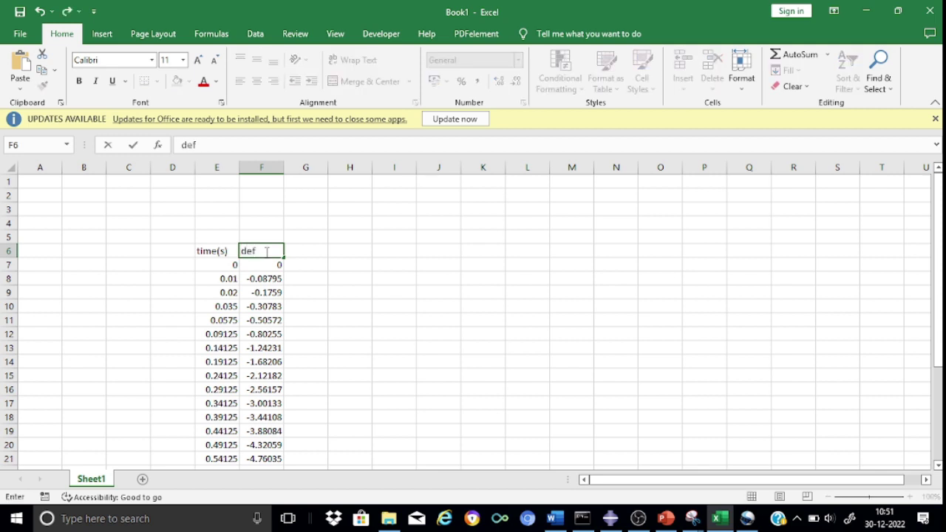
{"action": "type", "text": "ln(-)"}
{"action": "left_click", "coordinate": [385, 306]}
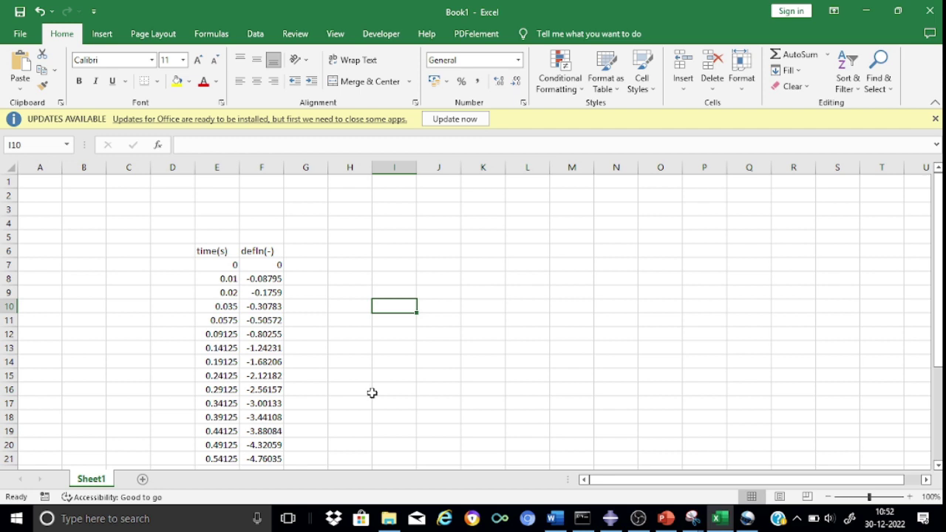
Enter the load in row 4: label P in F4, 800 in G4, kN in H4.
{"action": "left_click", "coordinate": [263, 221]}
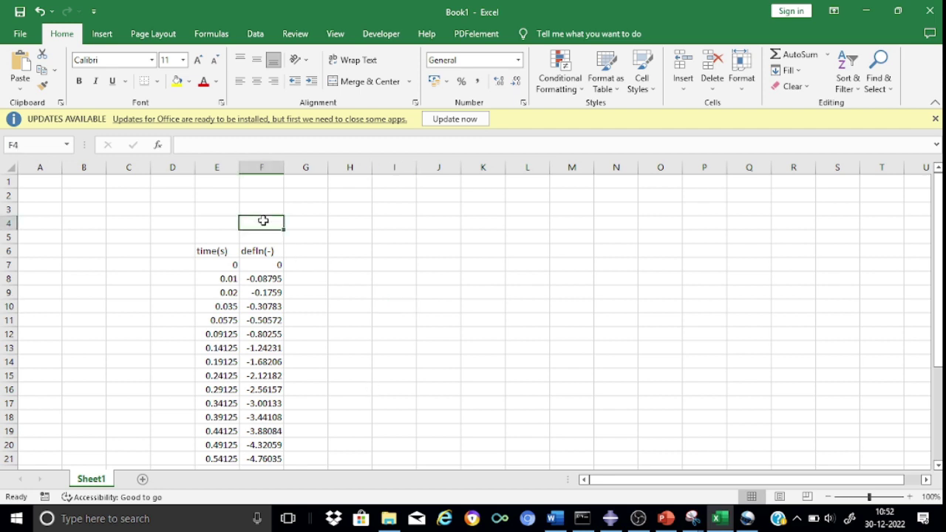
{"action": "type", "text": "P="}
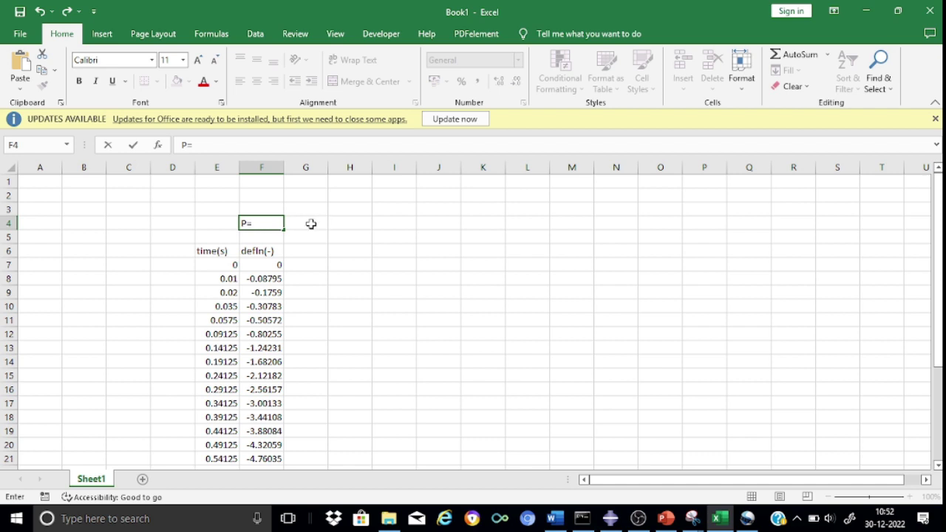
{"action": "left_click", "coordinate": [311, 224]}
{"action": "type", "text": "800"}
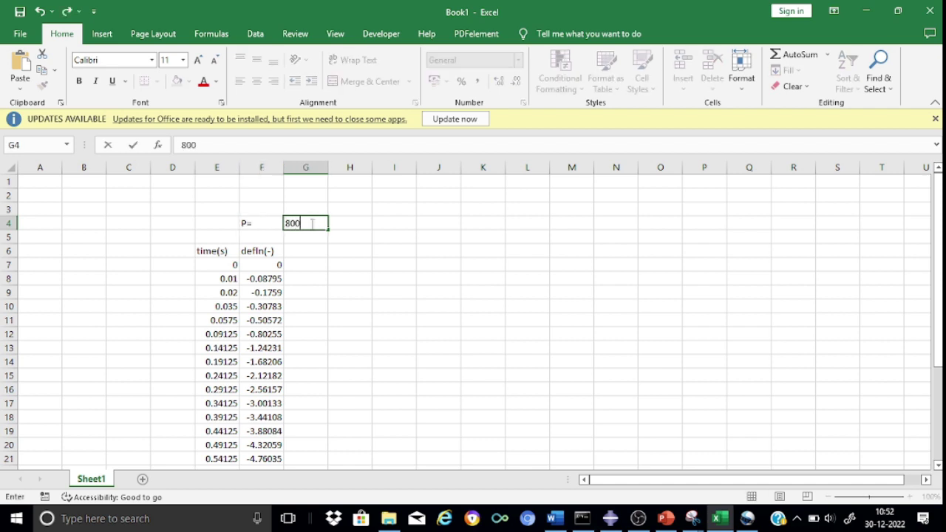
{"action": "left_click", "coordinate": [338, 223]}
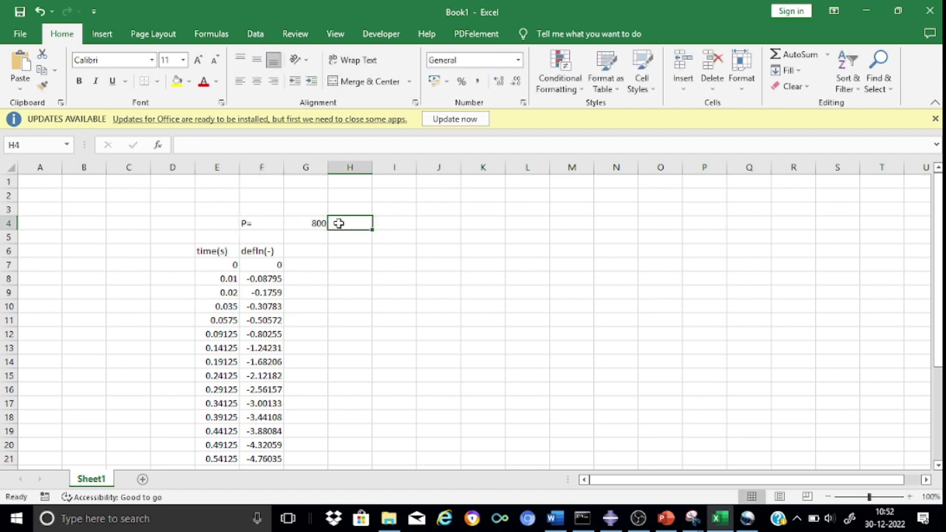
{"action": "type", "text": "kN"}
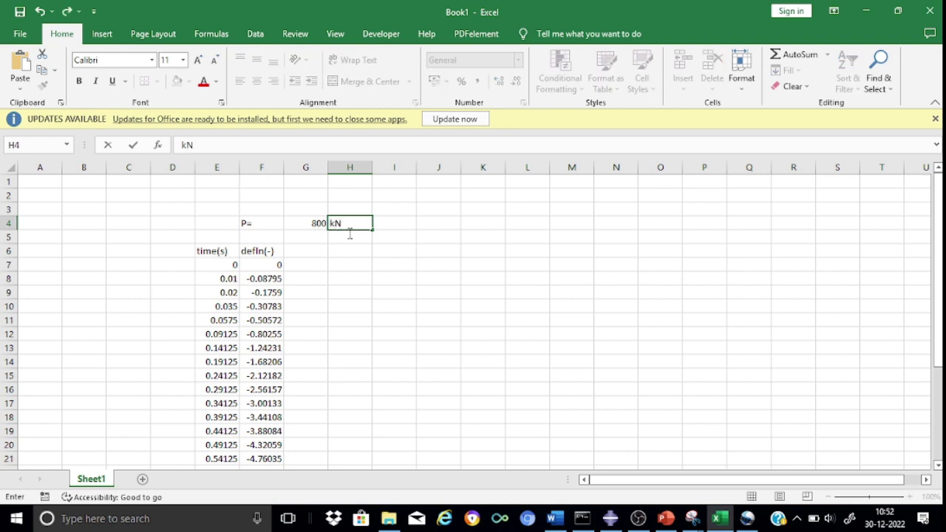
{"action": "left_click", "coordinate": [432, 323]}
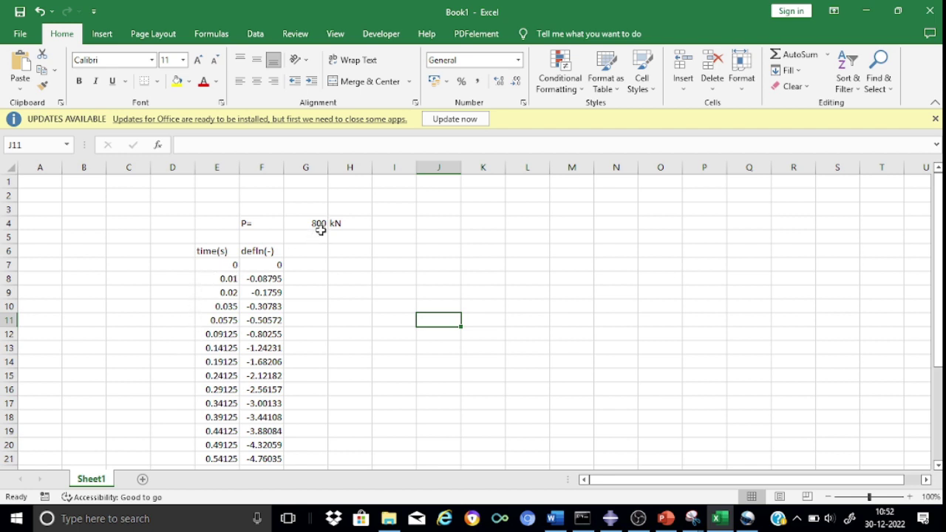
Move the defln(-) column from F6:F31 into column G starting at G6.
{"action": "left_click", "coordinate": [264, 252]}
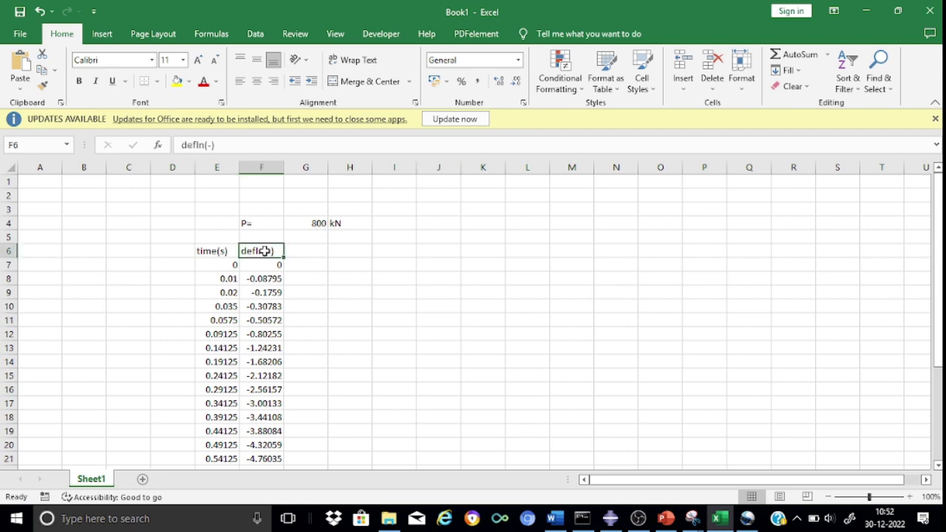
{"action": "key", "text": "shift+Down"}
{"action": "key", "text": "shift+Down"}
{"action": "key", "text": "shift+Down"}
{"action": "key", "text": "shift+Down"}
{"action": "key", "text": "shift+Down"}
{"action": "key", "text": "shift+Down"}
{"action": "key", "text": "shift+Down"}
{"action": "key", "text": "shift+Down"}
{"action": "key", "text": "shift+Down"}
{"action": "key", "text": "shift+Down"}
{"action": "key", "text": "shift+Down"}
{"action": "key", "text": "shift+Down"}
{"action": "key", "text": "shift+Down"}
{"action": "key", "text": "shift+Down"}
{"action": "key", "text": "shift+Down"}
{"action": "key", "text": "shift+Down"}
{"action": "key", "text": "shift+Down"}
{"action": "key", "text": "shift+Down"}
{"action": "key", "text": "shift+Down"}
{"action": "key", "text": "shift+Down"}
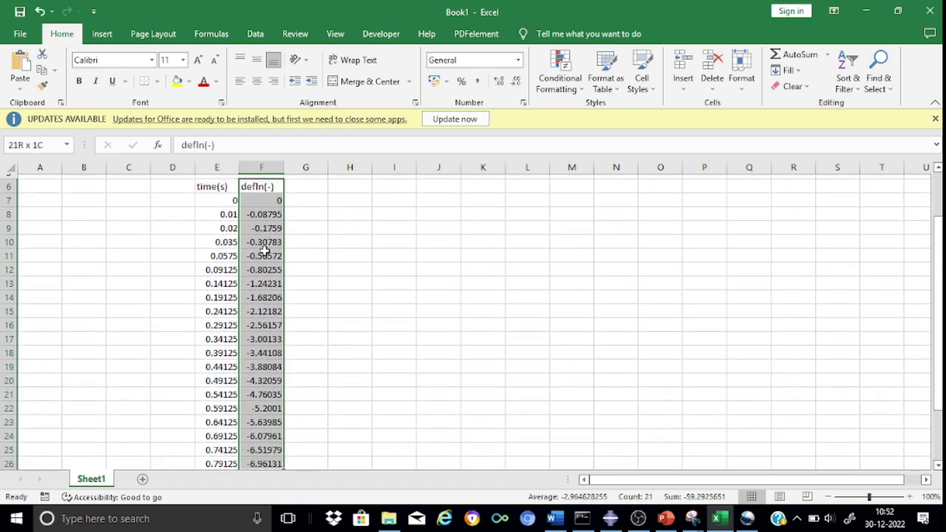
{"action": "key", "text": "shift+Down"}
{"action": "key", "text": "shift+Down"}
{"action": "key", "text": "shift+Down"}
{"action": "key", "text": "shift+Down"}
{"action": "key", "text": "shift+Down"}
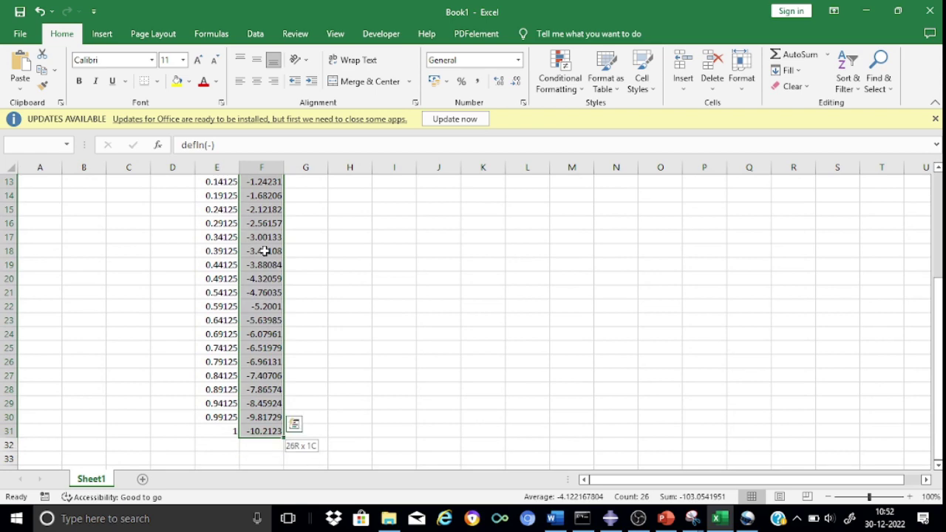
{"action": "key", "text": "ctrl+c"}
{"action": "scroll", "coordinate": [265, 251], "scroll_direction": "up", "scroll_amount": 4}
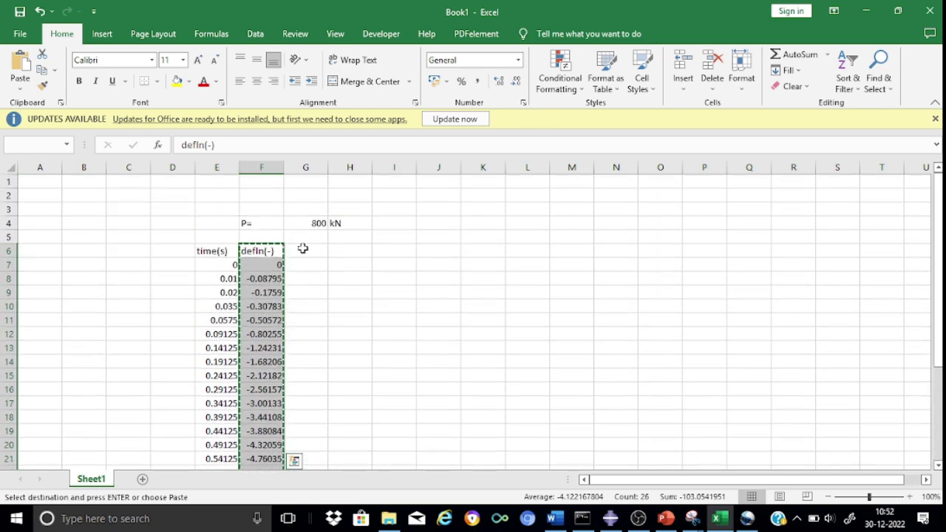
{"action": "left_click", "coordinate": [312, 249]}
{"action": "key", "text": "ctrl+v"}
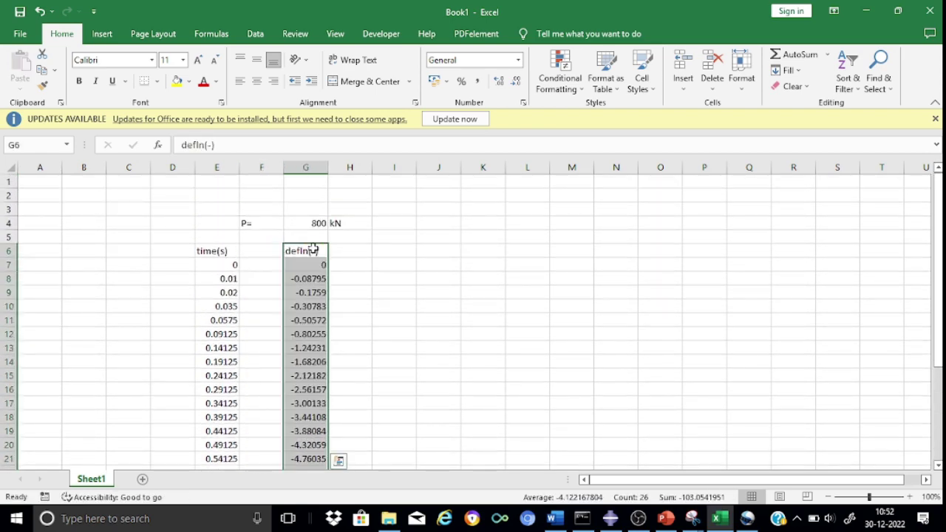
{"action": "left_click", "coordinate": [411, 302]}
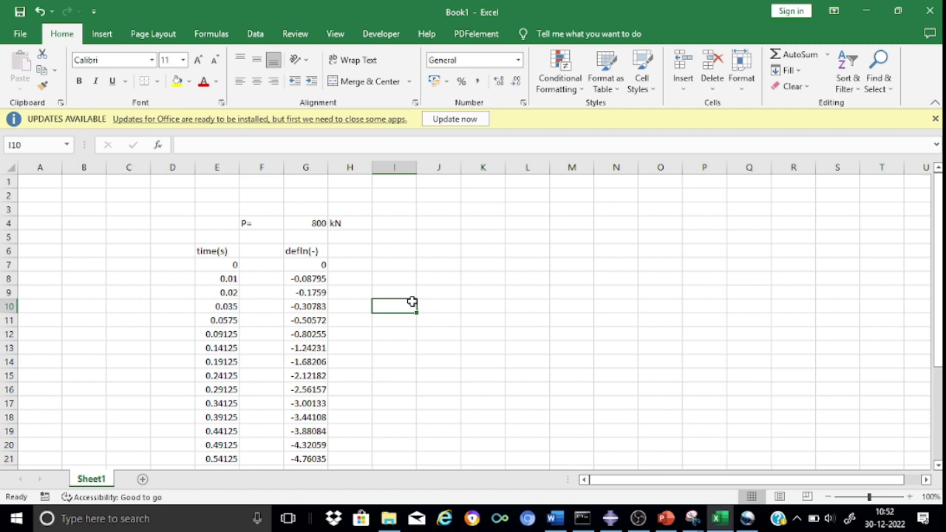
Enter the load formula =E7*$G$4 in F7, with the G4 reference made absolute.
{"action": "left_click", "coordinate": [269, 264]}
{"action": "type", "text": "="}
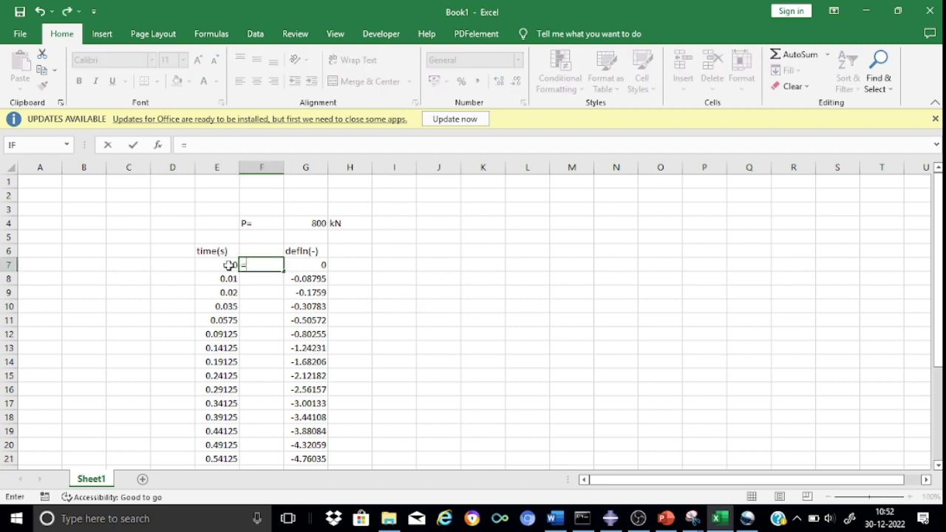
{"action": "left_click", "coordinate": [223, 265]}
{"action": "type", "text": "*"}
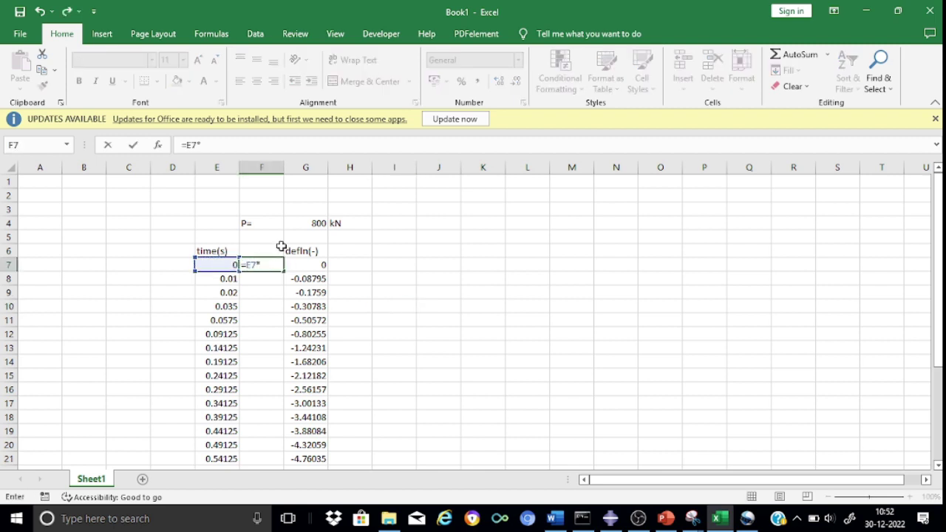
{"action": "left_click", "coordinate": [313, 224]}
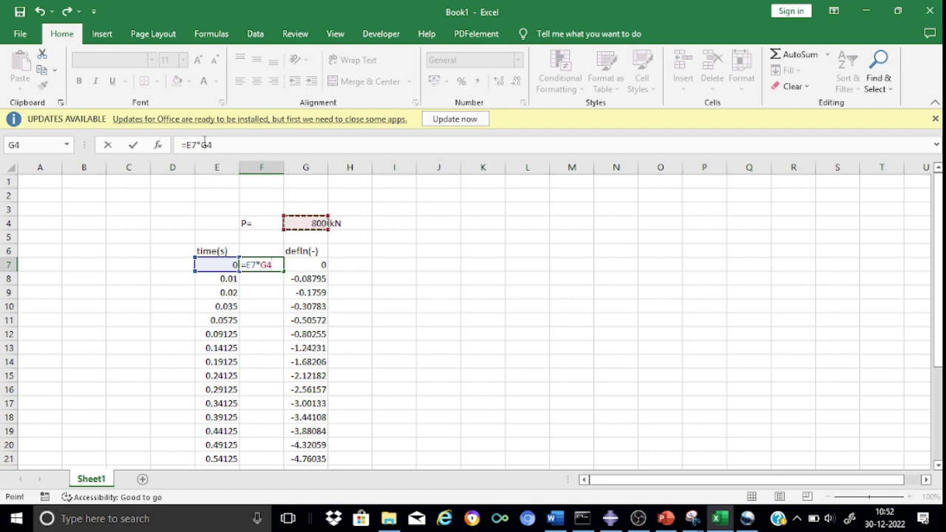
{"action": "left_click", "coordinate": [202, 144]}
{"action": "type", "text": "$G"}
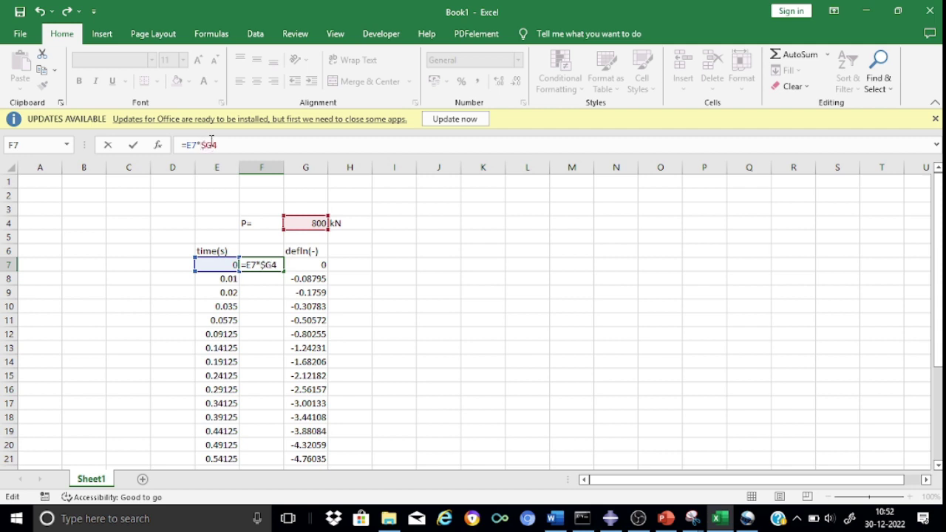
{"action": "type", "text": "$"}
{"action": "key", "text": "Return"}
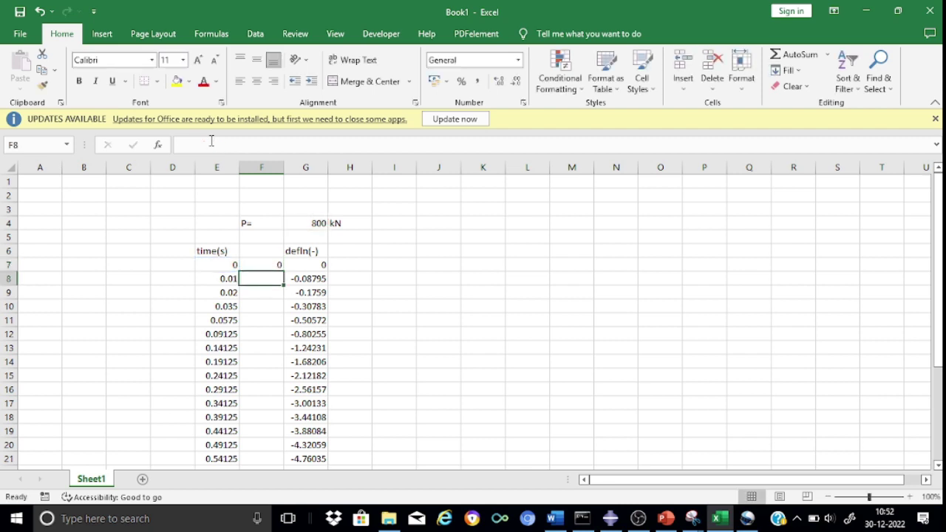
{"action": "mouse_move", "coordinate": [273, 264]}
{"action": "left_mouse_down"}
{"action": "mouse_move", "coordinate": [286, 275]}
{"action": "mouse_move", "coordinate": [268, 267]}
{"action": "left_mouse_up"}
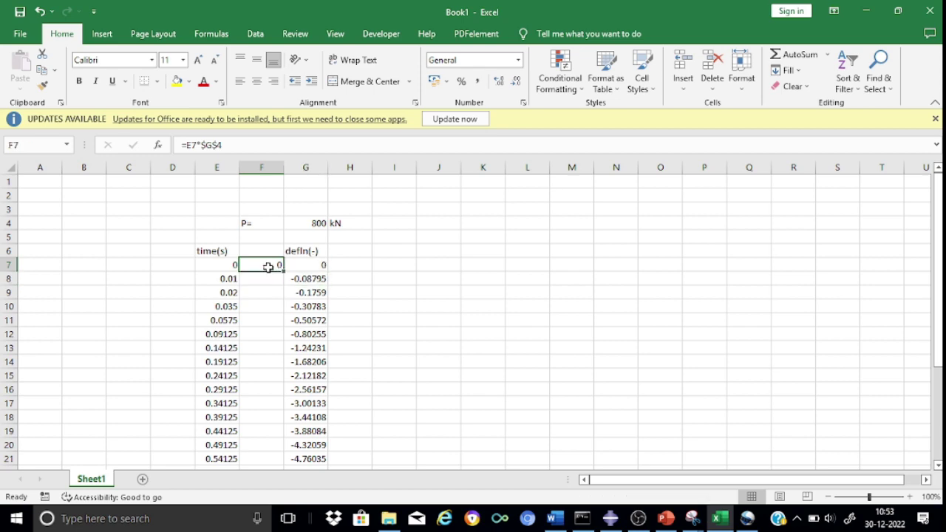
Fill the load formula down F7:F31 and clear the extra values in F32:F33.
{"action": "left_click_drag", "start_coordinate": [284, 274], "coordinate": [296, 498]}
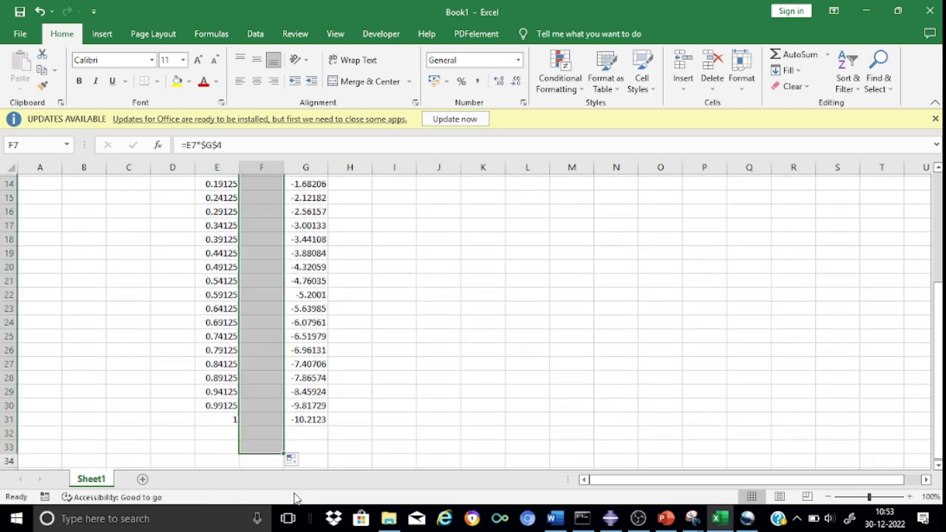
{"action": "left_click", "coordinate": [434, 375]}
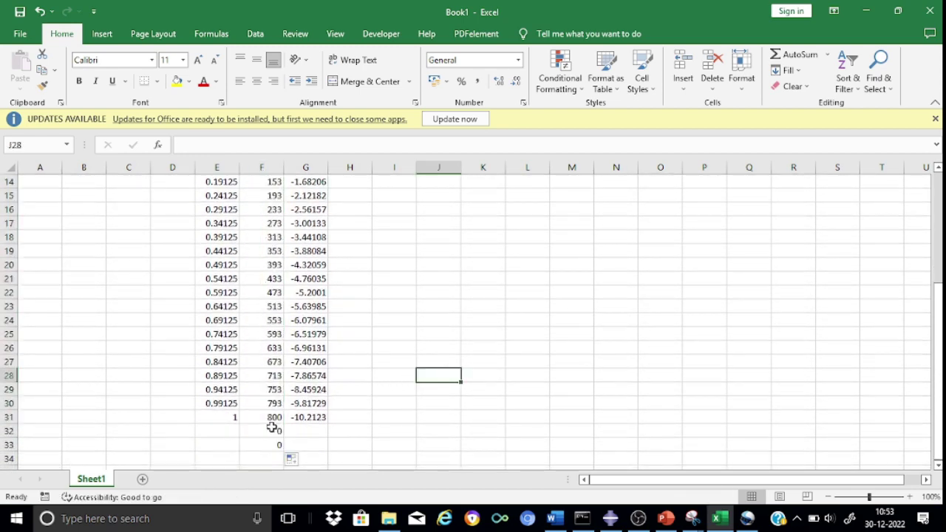
{"action": "left_click", "coordinate": [268, 428]}
{"action": "key", "text": "shift+Down"}
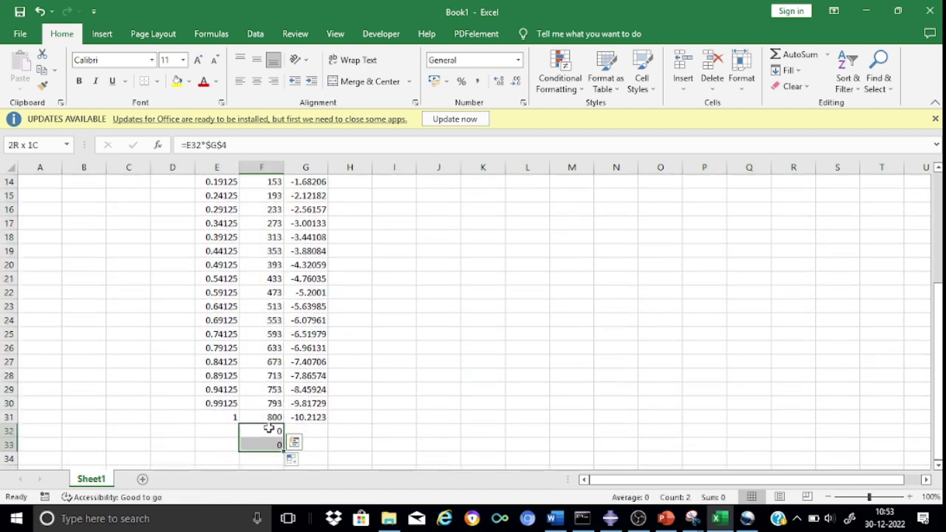
{"action": "key", "text": "ctrl+c"}
{"action": "key", "text": "Escape"}
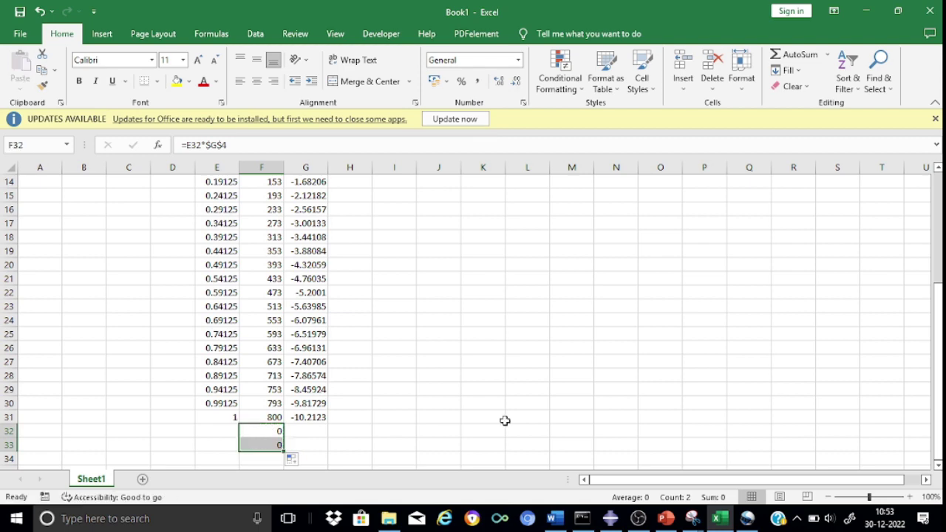
{"action": "key", "text": "Delete"}
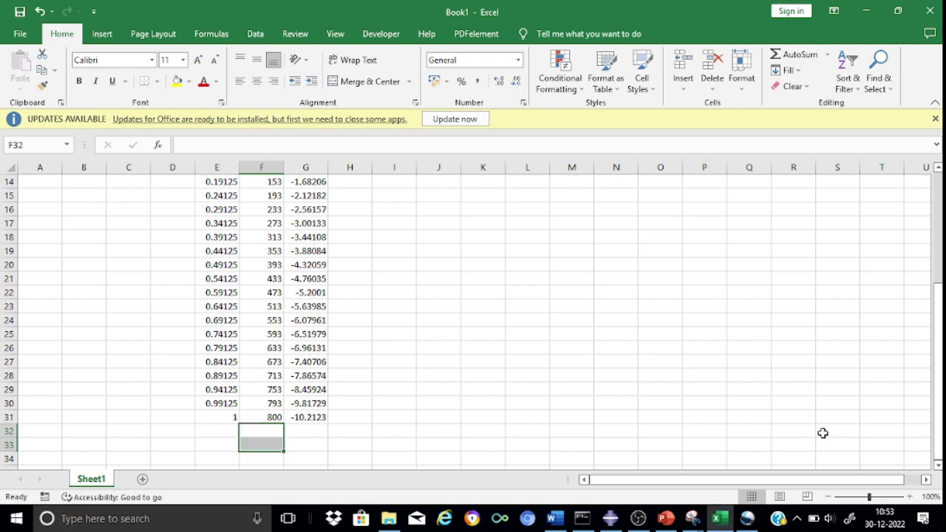
{"action": "left_click_drag", "start_coordinate": [939, 377], "coordinate": [938, 309]}
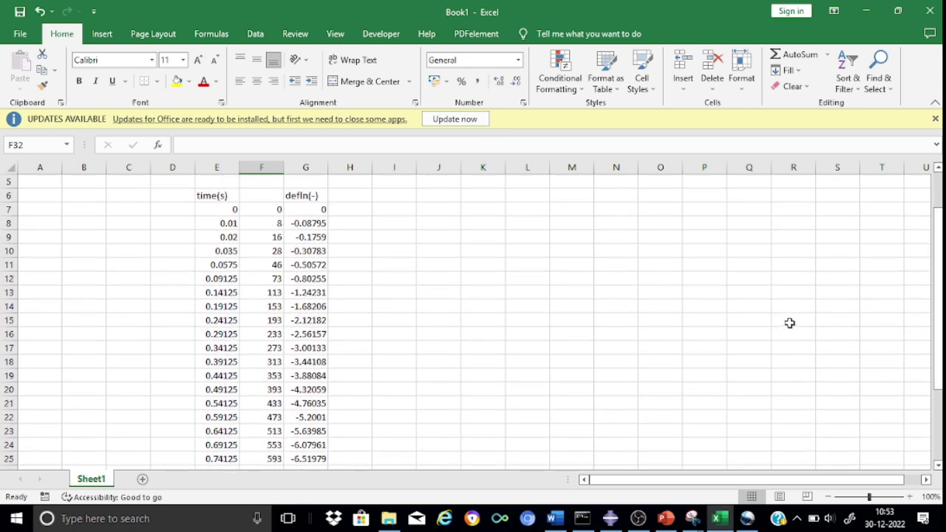
{"action": "left_click_drag", "start_coordinate": [938, 296], "coordinate": [939, 364]}
{"action": "left_click", "coordinate": [495, 411]}
{"action": "key", "text": "ctrl+Up"}
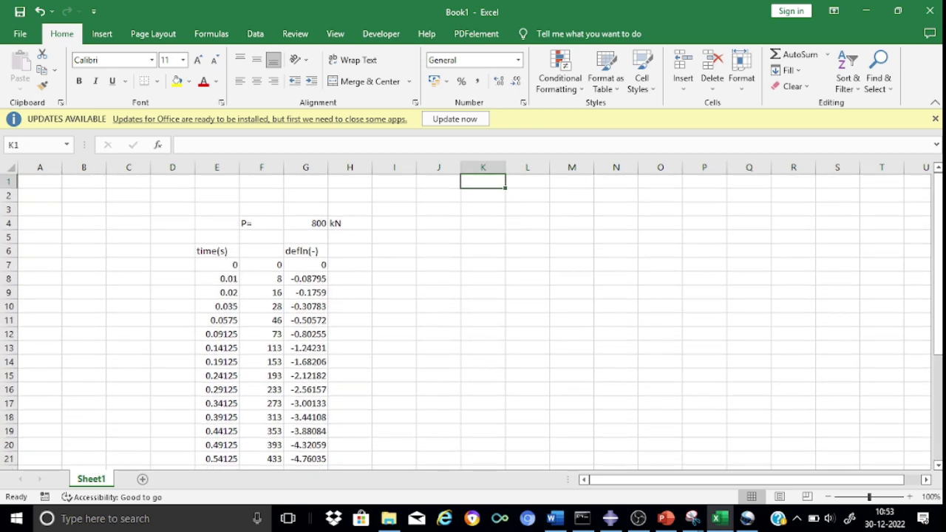
{"action": "left_click_drag", "start_coordinate": [938, 185], "coordinate": [915, 182]}
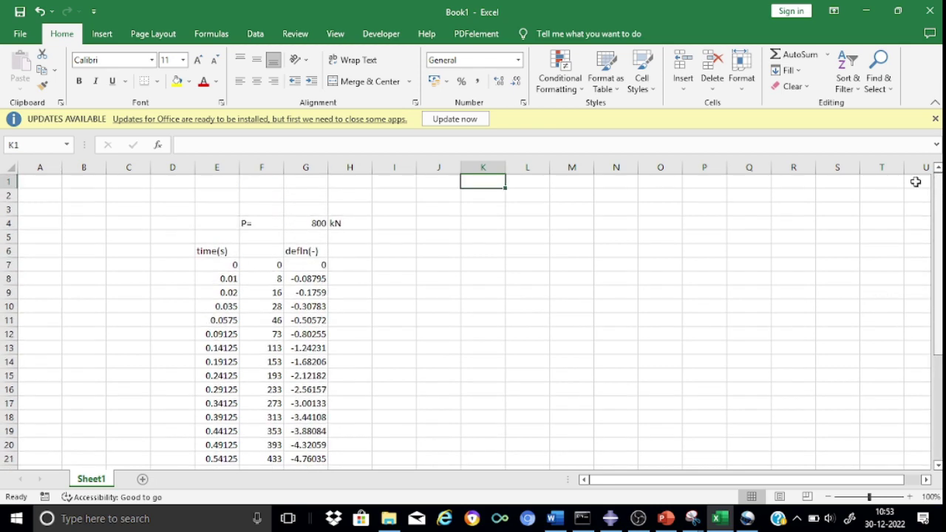
Copy the defln(-) heading into H6 and change it to defln(+).
{"action": "left_click", "coordinate": [352, 252]}
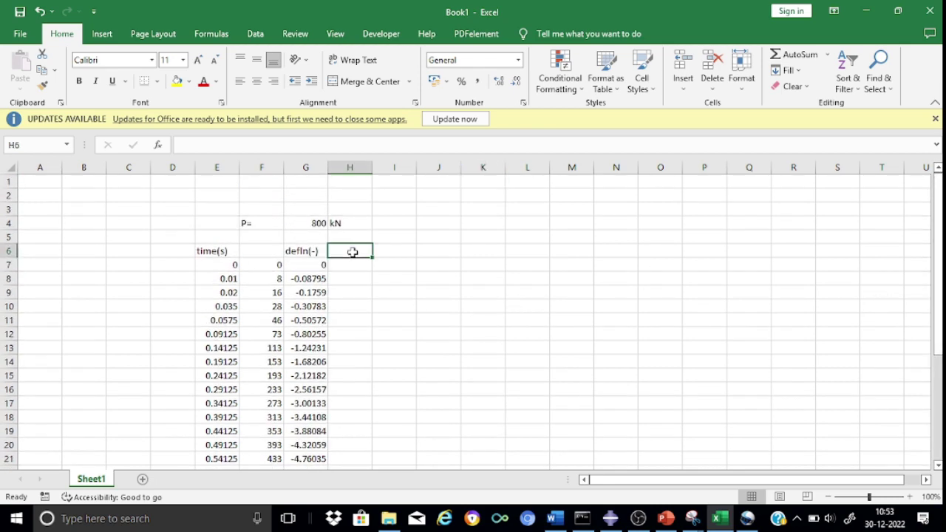
{"action": "left_click", "coordinate": [298, 252]}
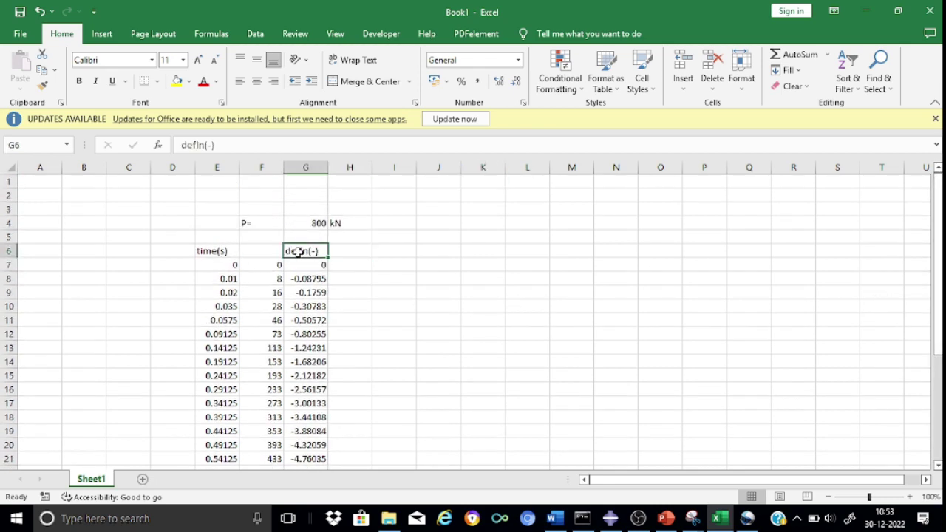
{"action": "key", "text": "ctrl+c"}
{"action": "left_click", "coordinate": [352, 248]}
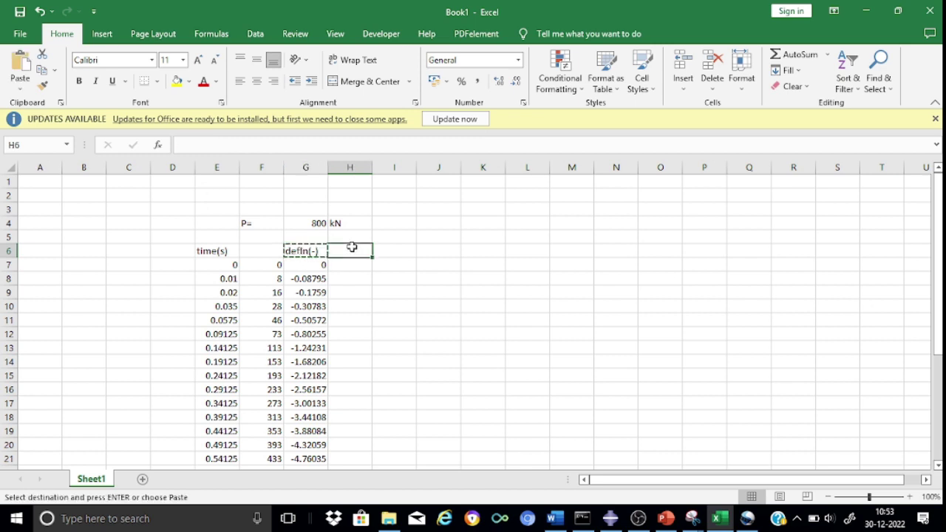
{"action": "key", "text": "ctrl+v"}
{"action": "key", "text": "Escape"}
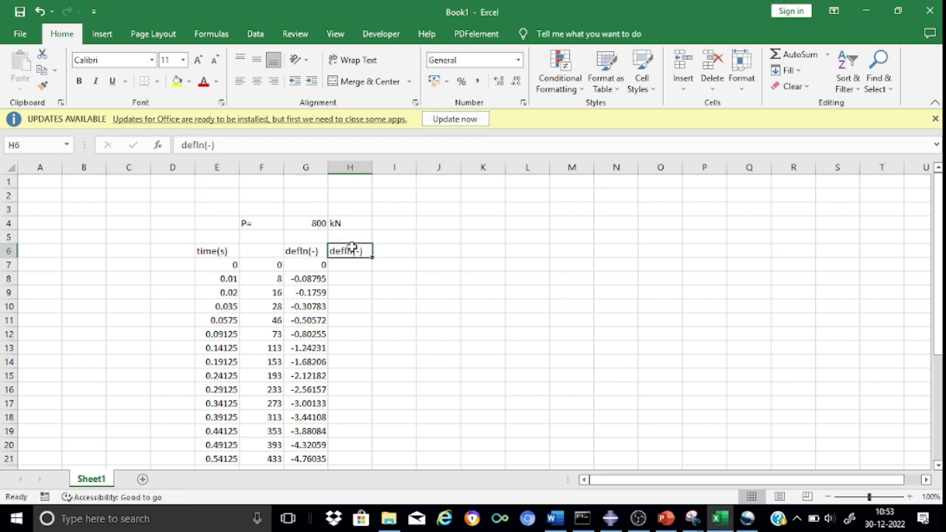
{"action": "left_click", "coordinate": [210, 146]}
{"action": "type", "text": "+"}
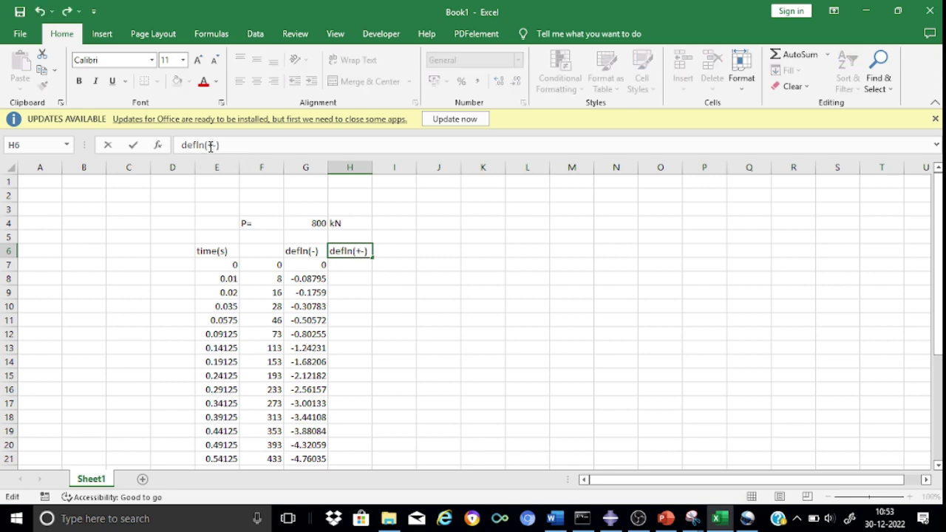
{"action": "key", "text": "Return"}
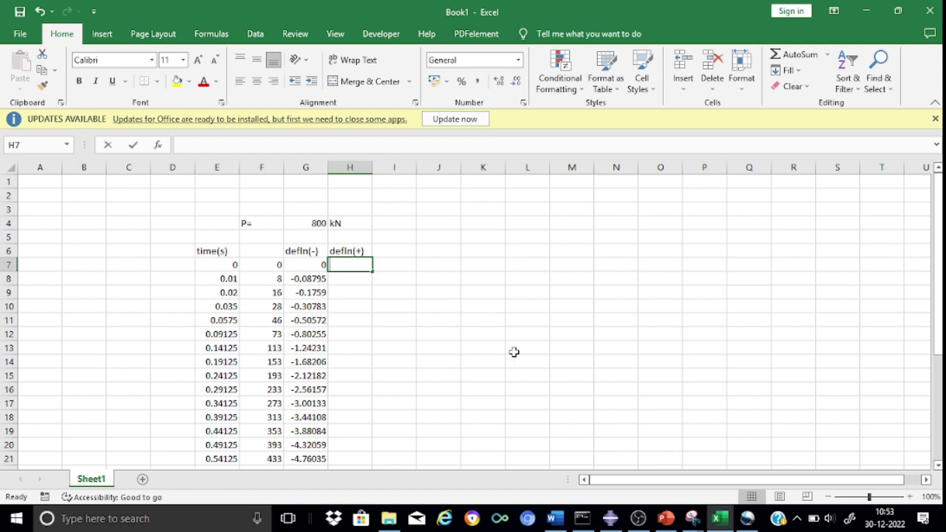
Enter =-G7 in H7 and fill it down to H31.
{"action": "type", "text": "=-"}
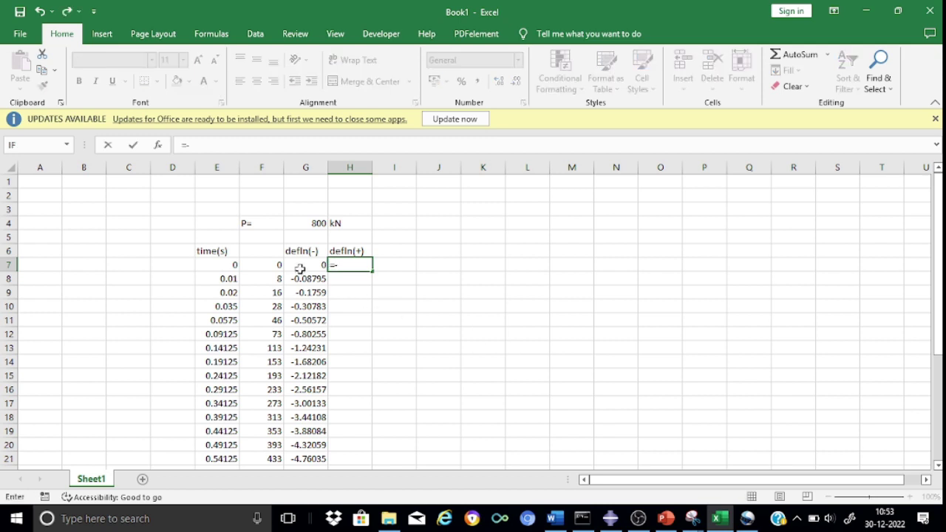
{"action": "left_click", "coordinate": [302, 268]}
{"action": "key", "text": "Return"}
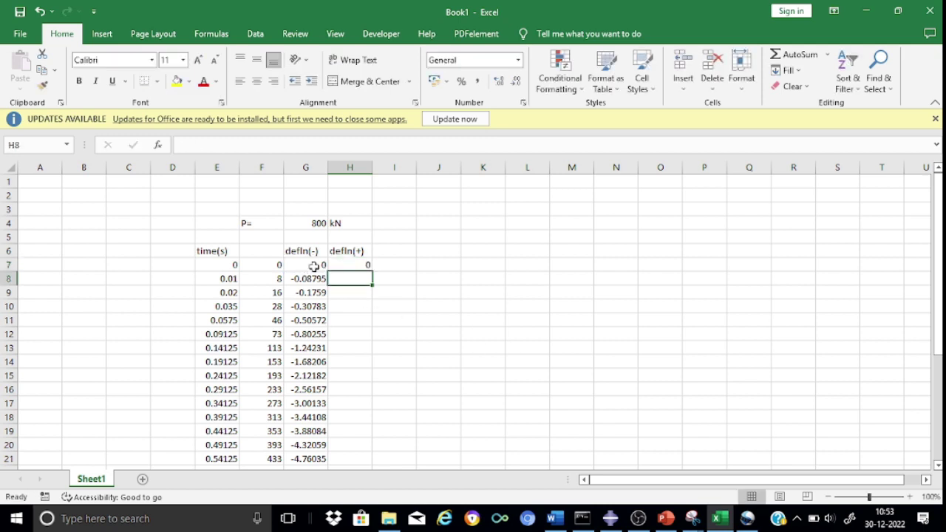
{"action": "left_click", "coordinate": [358, 264]}
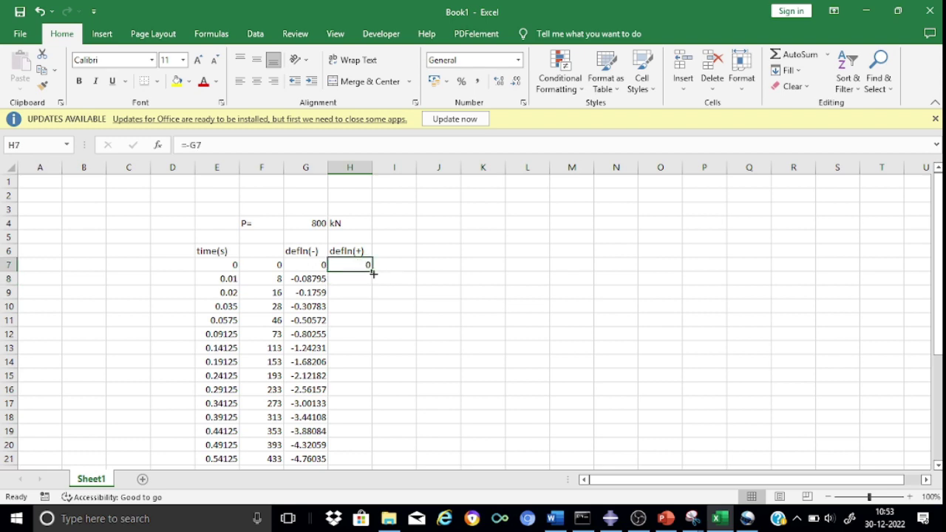
{"action": "left_click_drag", "start_coordinate": [373, 273], "coordinate": [382, 436]}
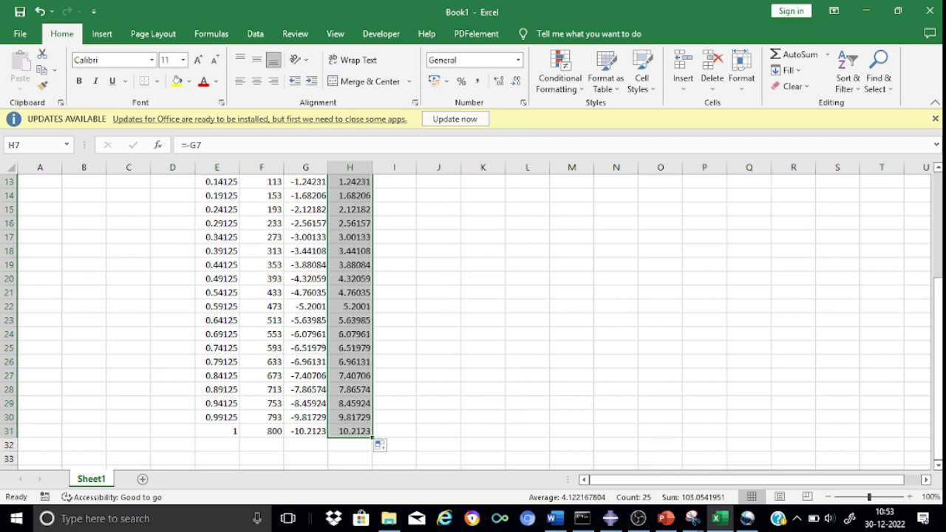
{"action": "left_click_drag", "start_coordinate": [937, 439], "coordinate": [937, 332]}
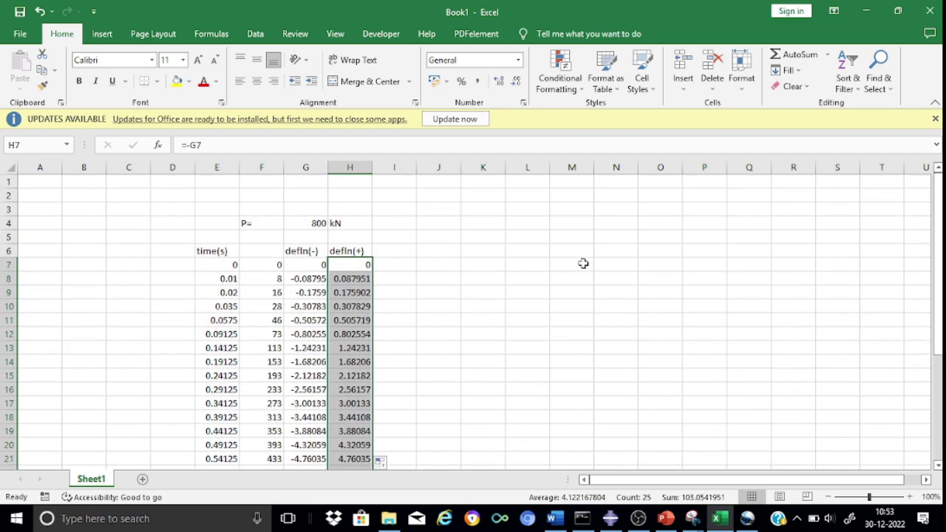
Label the column F header in F6 as load(kN).
{"action": "left_click", "coordinate": [534, 275]}
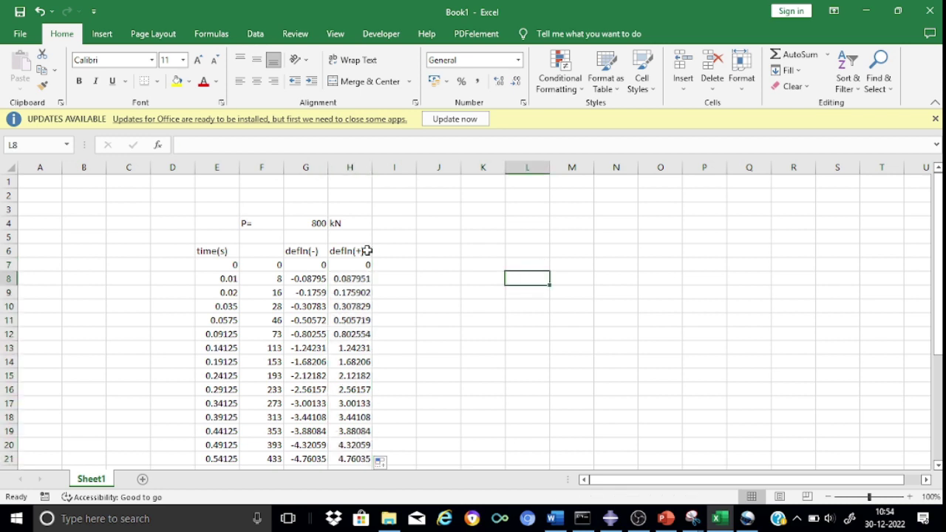
{"action": "left_click", "coordinate": [266, 253]}
{"action": "type", "text": "load(kN"}
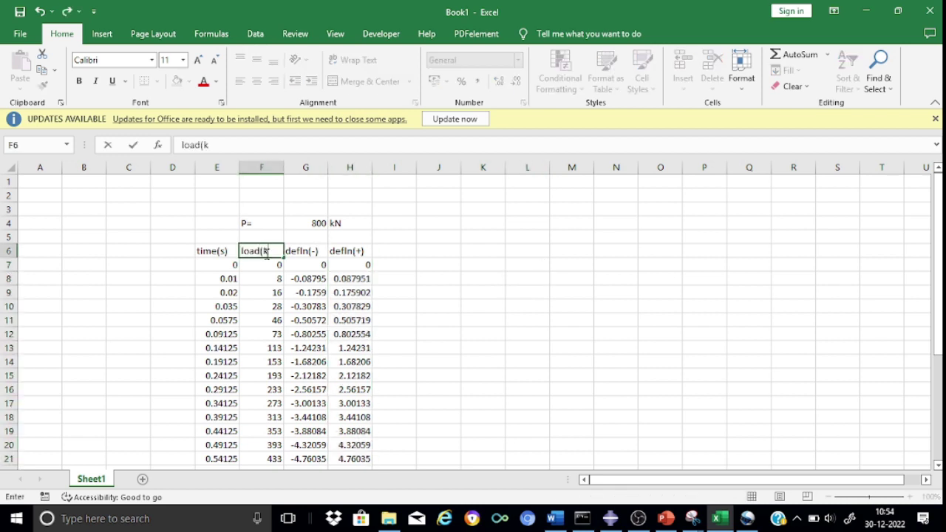
{"action": "left_click", "coordinate": [540, 293]}
Give the defln(+) and load(kN) header cells a yellow fill.
{"action": "left_click", "coordinate": [342, 251]}
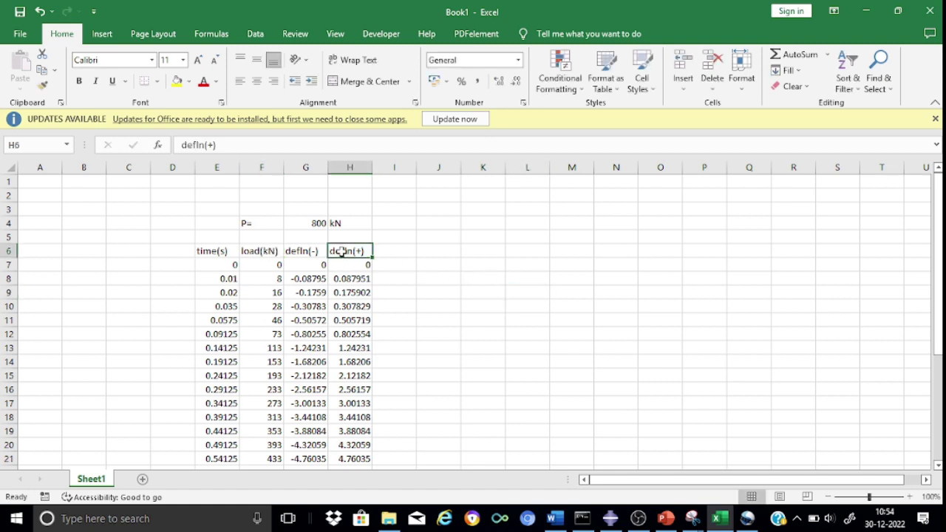
{"action": "left_click", "coordinate": [176, 82]}
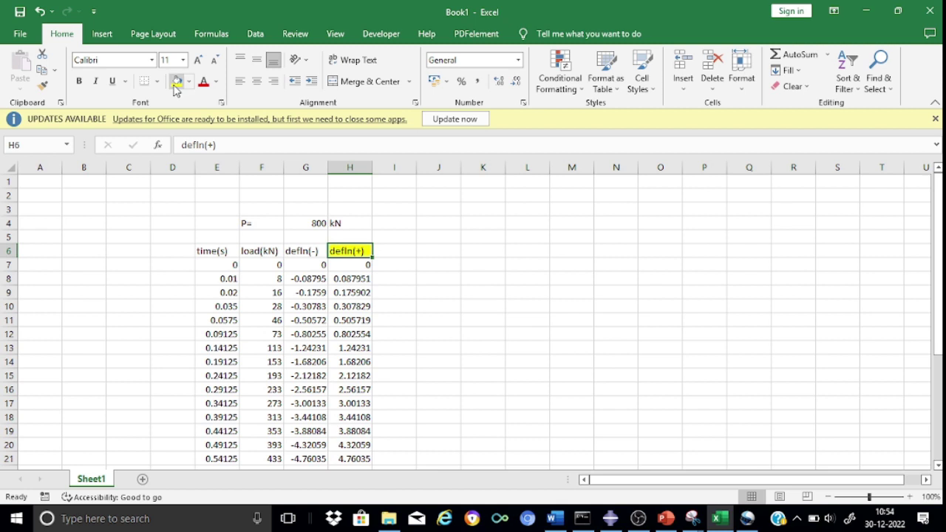
{"action": "left_click", "coordinate": [264, 252]}
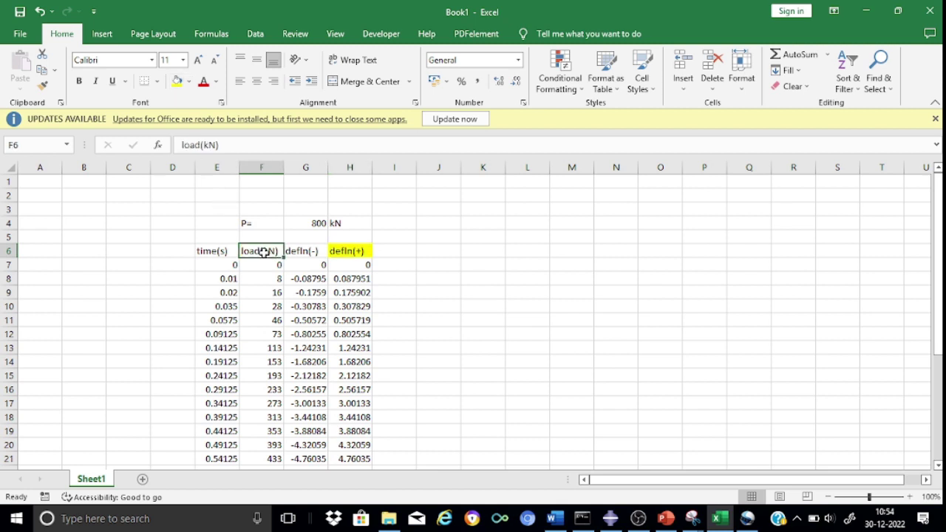
{"action": "left_click", "coordinate": [178, 83]}
{"action": "left_click", "coordinate": [602, 380]}
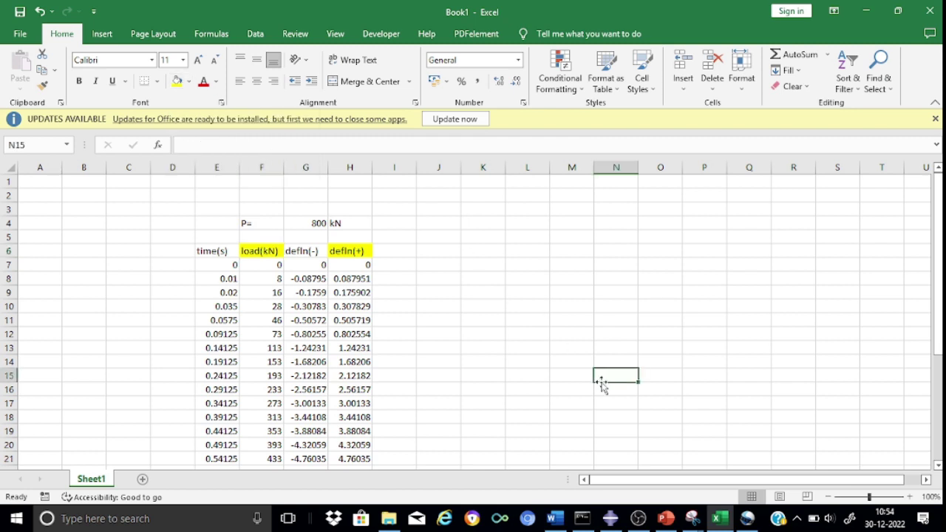
Insert an empty Scatter with Smooth Lines chart.
{"action": "left_click", "coordinate": [105, 39]}
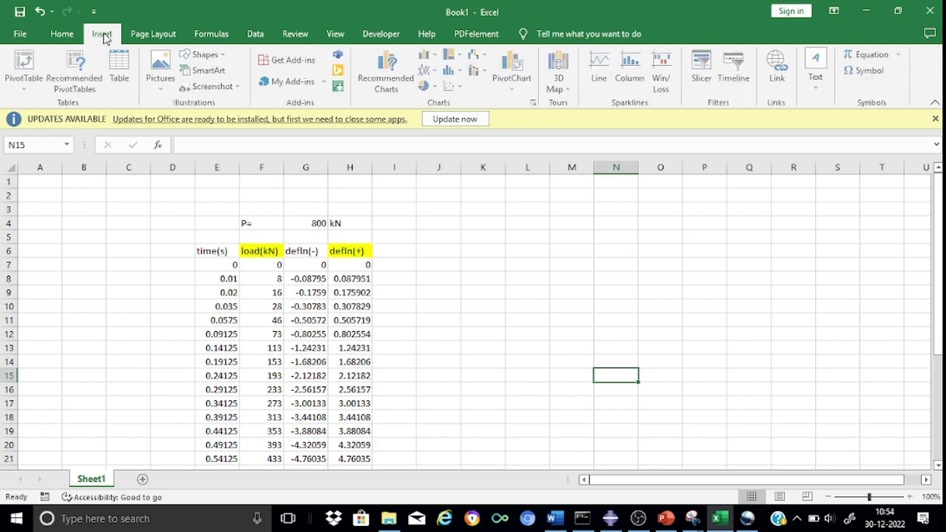
{"action": "left_click", "coordinate": [453, 86]}
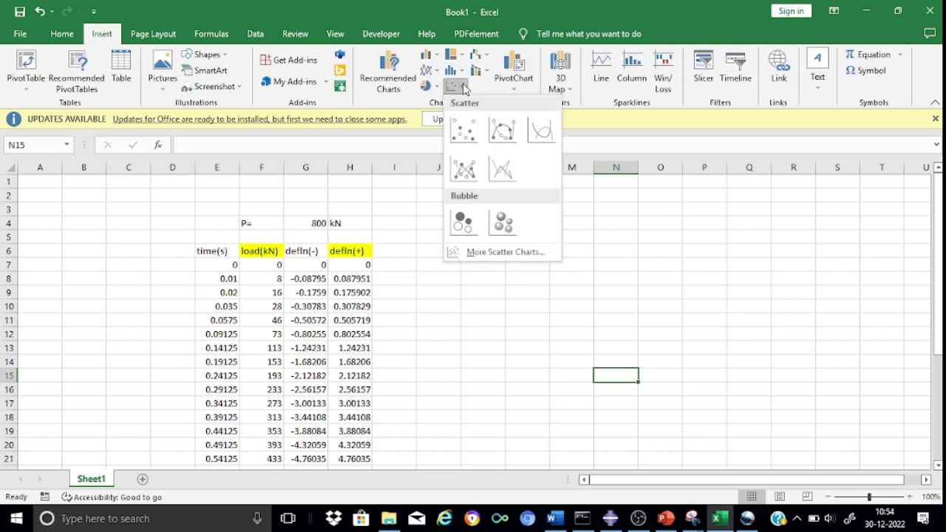
{"action": "left_click", "coordinate": [540, 130]}
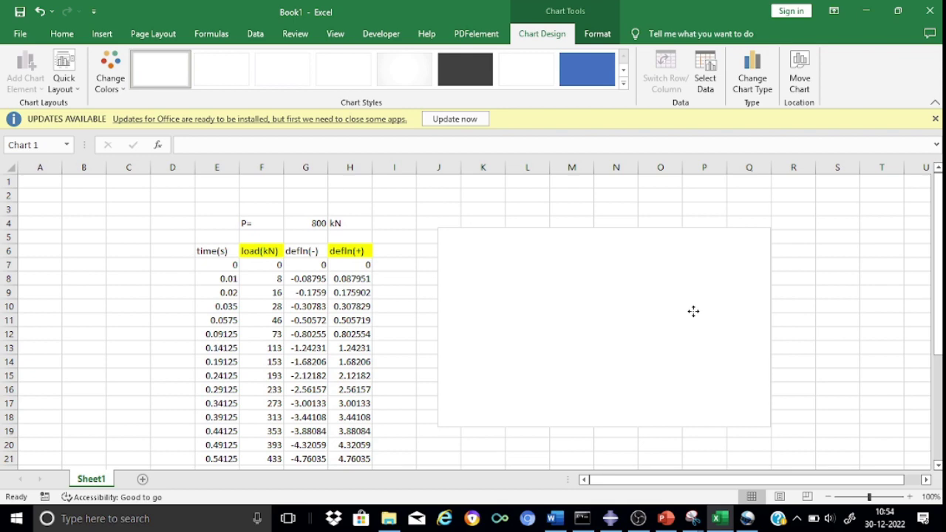
Add a chart series named load-displ with X values H7:H31.
{"action": "left_click", "coordinate": [704, 68]}
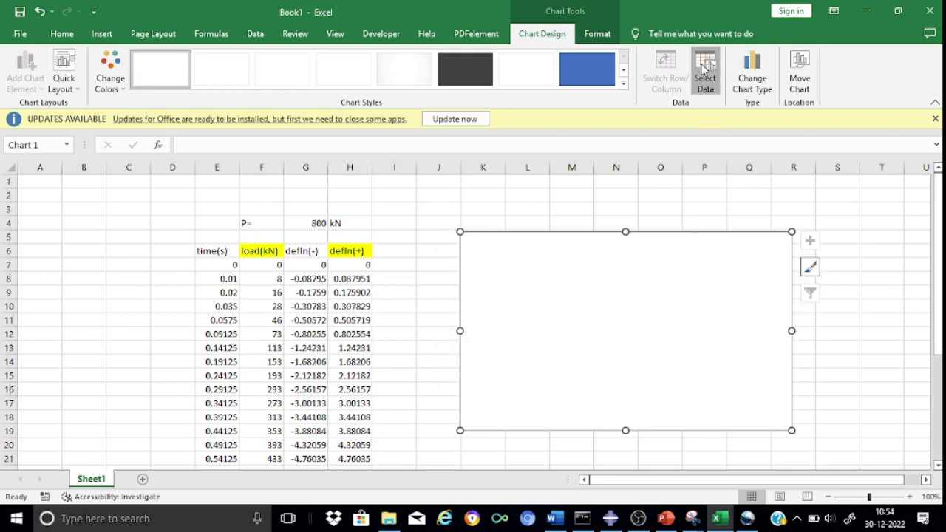
{"action": "left_click", "coordinate": [468, 167]}
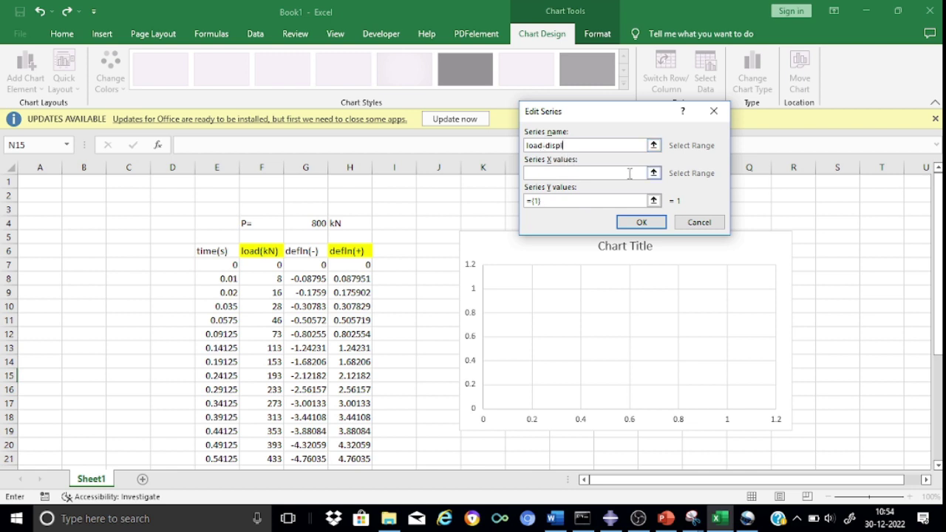
{"action": "left_click", "coordinate": [653, 173]}
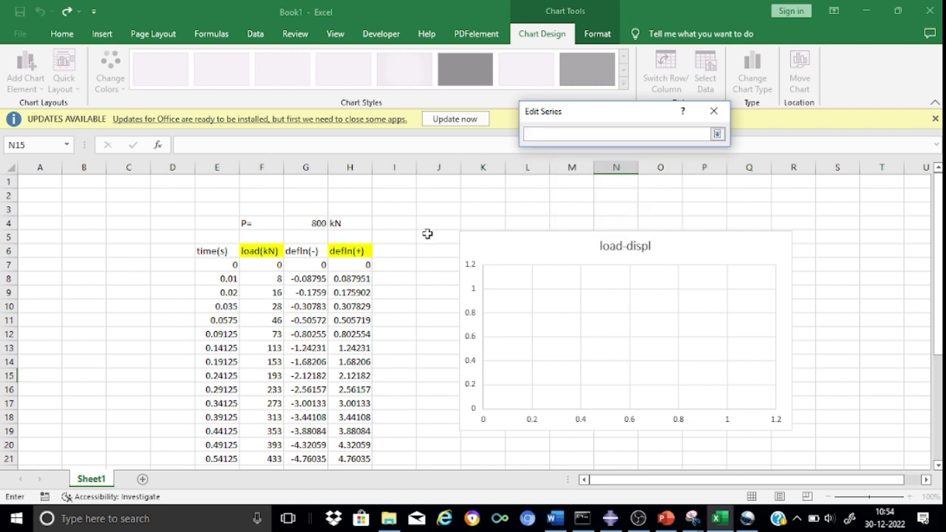
{"action": "left_click", "coordinate": [357, 264]}
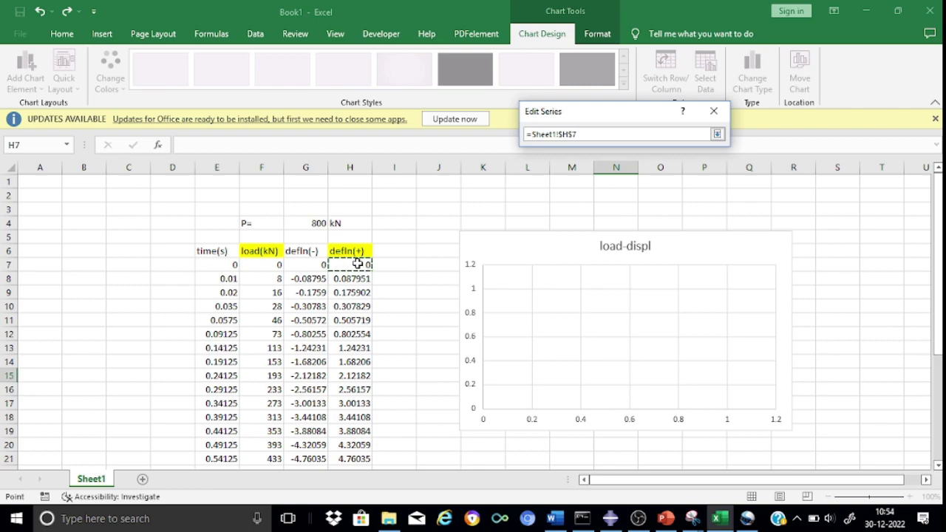
{"action": "mouse_move", "coordinate": [358, 264]}
{"action": "left_mouse_down"}
{"action": "mouse_move", "coordinate": [351, 334]}
{"action": "mouse_move", "coordinate": [357, 262]}
{"action": "left_mouse_up"}
{"action": "scroll", "coordinate": [358, 263], "scroll_direction": "down", "scroll_amount": 1}
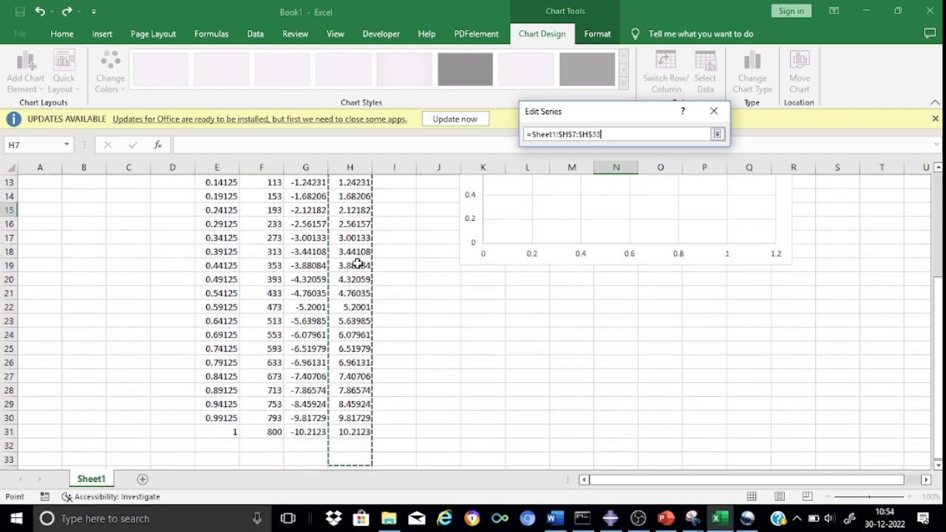
{"action": "left_click", "coordinate": [716, 134]}
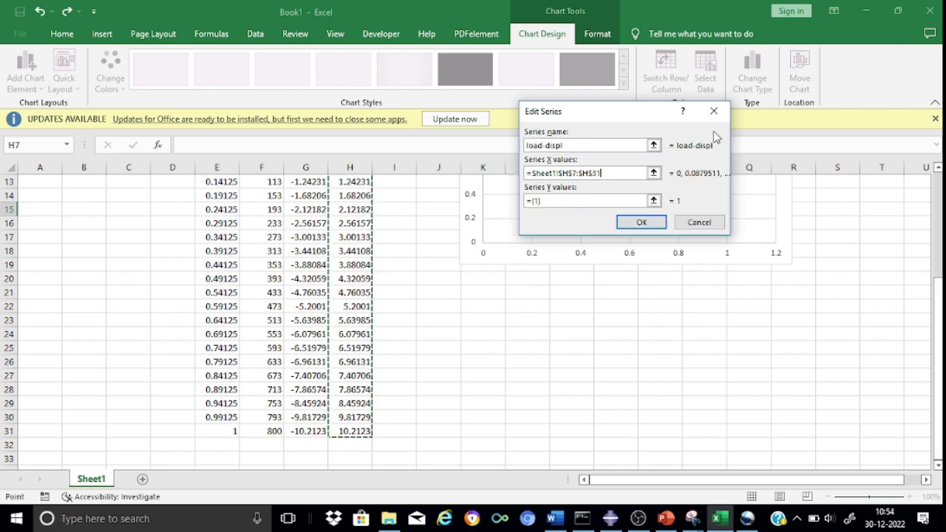
Set the load-displ series Y values to F7:F31 and confirm the data source.
{"action": "left_click", "coordinate": [653, 200]}
{"action": "left_click_drag", "start_coordinate": [938, 347], "coordinate": [939, 258]}
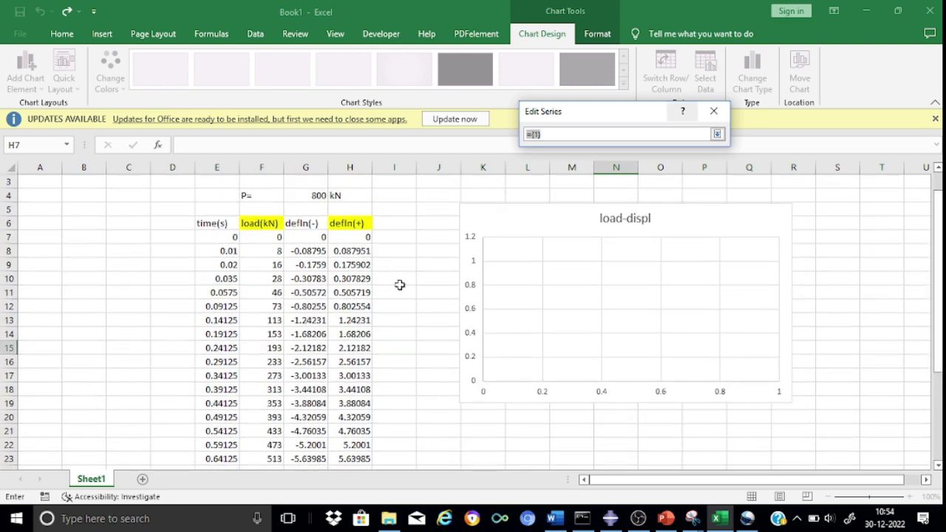
{"action": "left_click", "coordinate": [267, 236]}
{"action": "left_click_drag", "start_coordinate": [267, 237], "coordinate": [269, 431]}
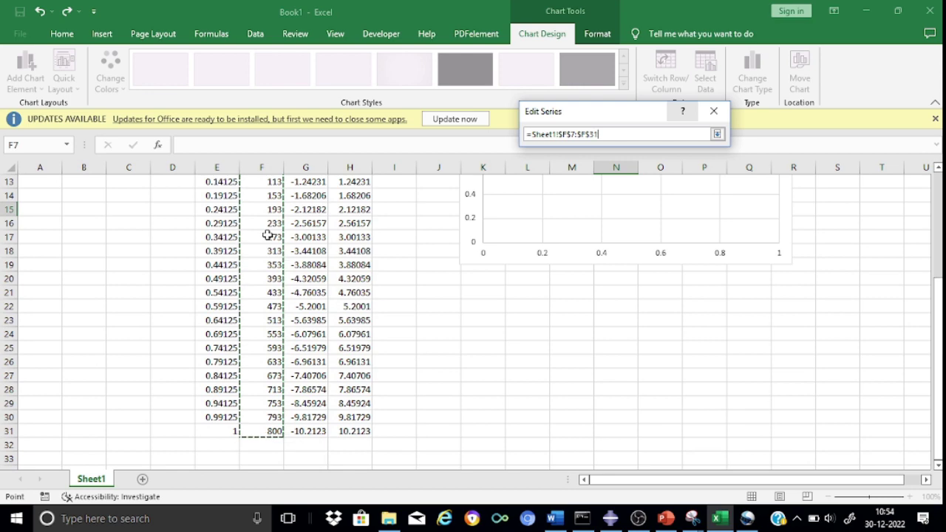
{"action": "left_click", "coordinate": [717, 134]}
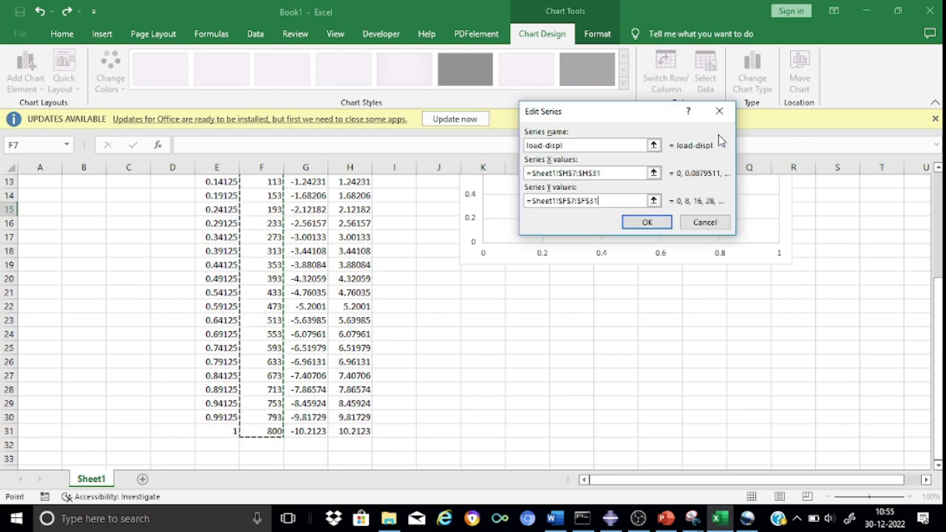
{"action": "left_click", "coordinate": [643, 222]}
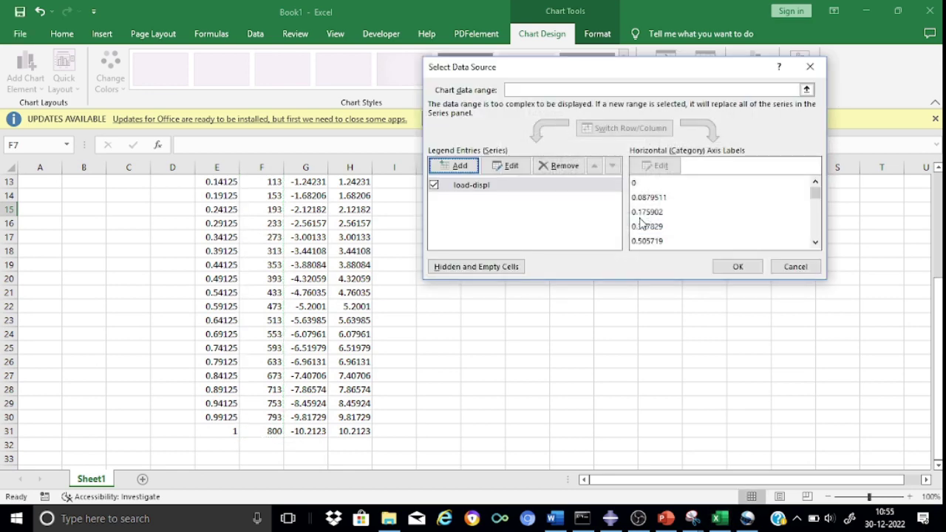
{"action": "left_click", "coordinate": [727, 266]}
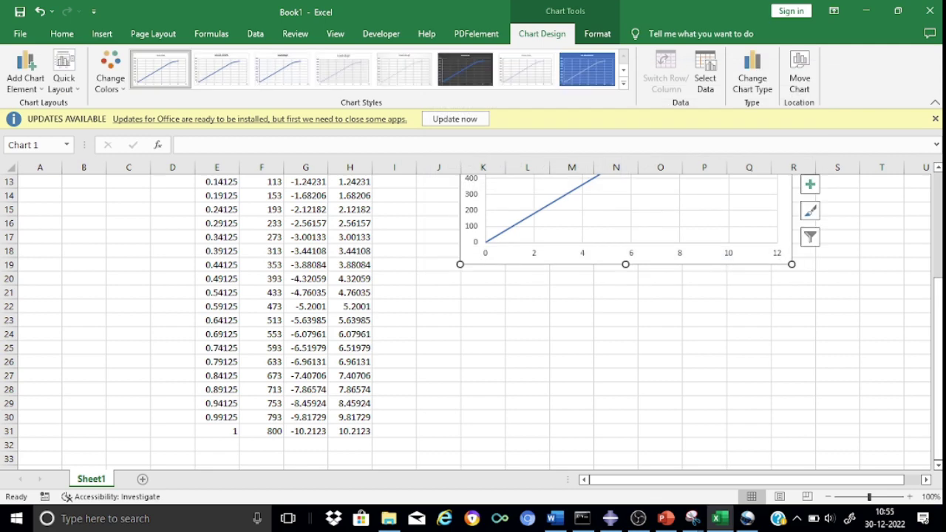
{"action": "left_click_drag", "start_coordinate": [938, 337], "coordinate": [938, 232]}
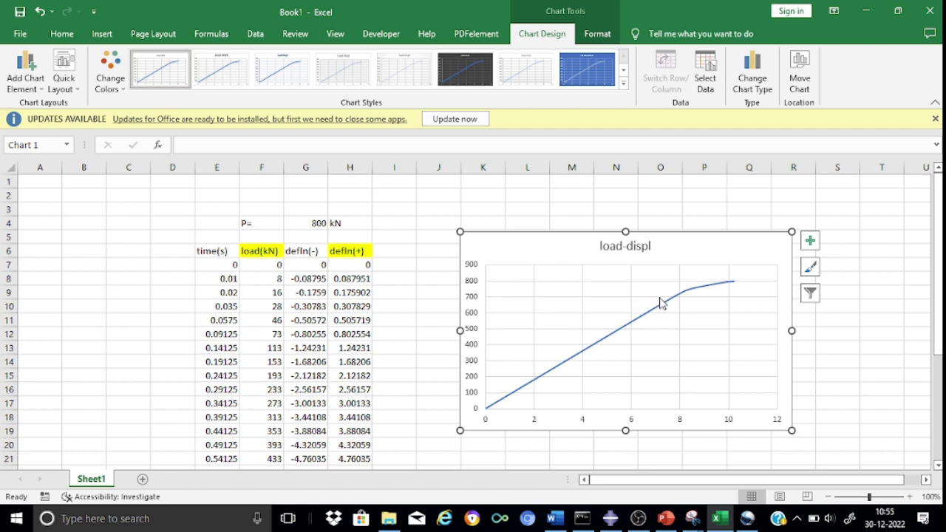
{"action": "mouse_move", "coordinate": [686, 291]}
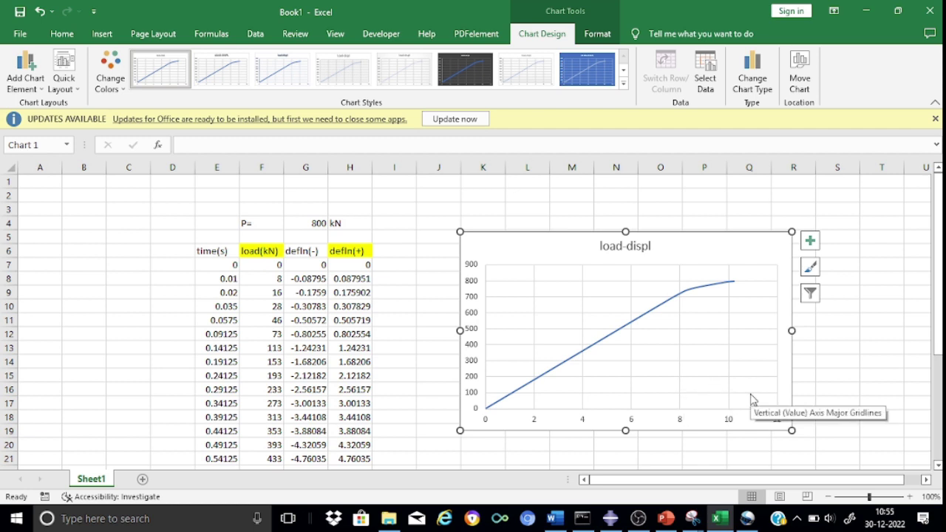
{"action": "left_click", "coordinate": [860, 366]}
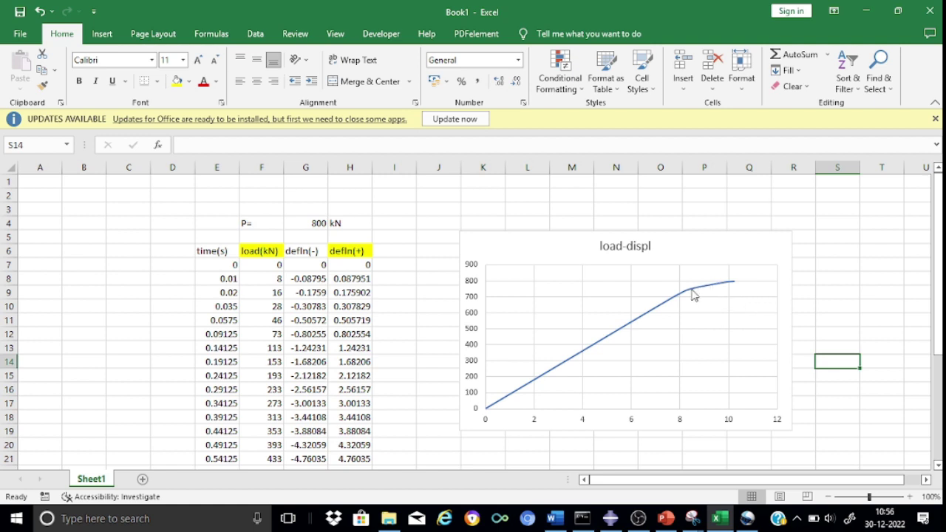
{"action": "mouse_move", "coordinate": [735, 288]}
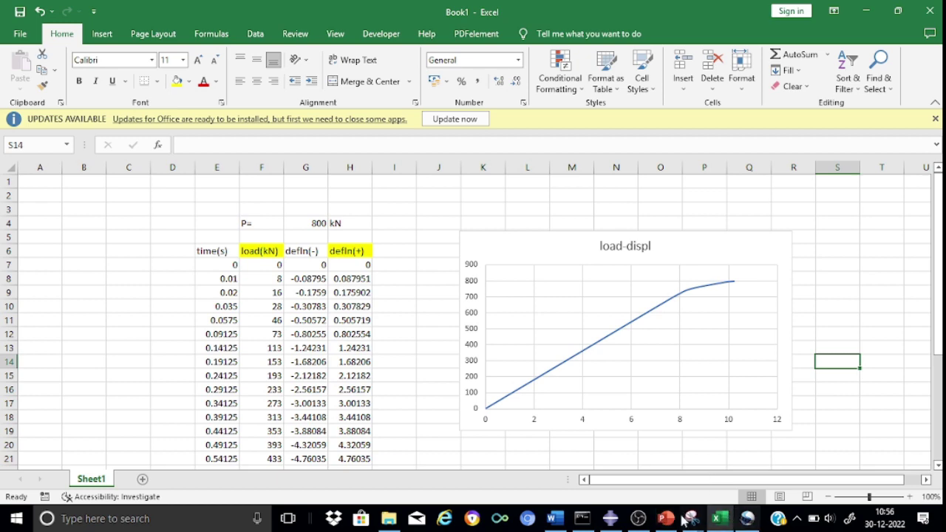
{"action": "mouse_move", "coordinate": [621, 517]}
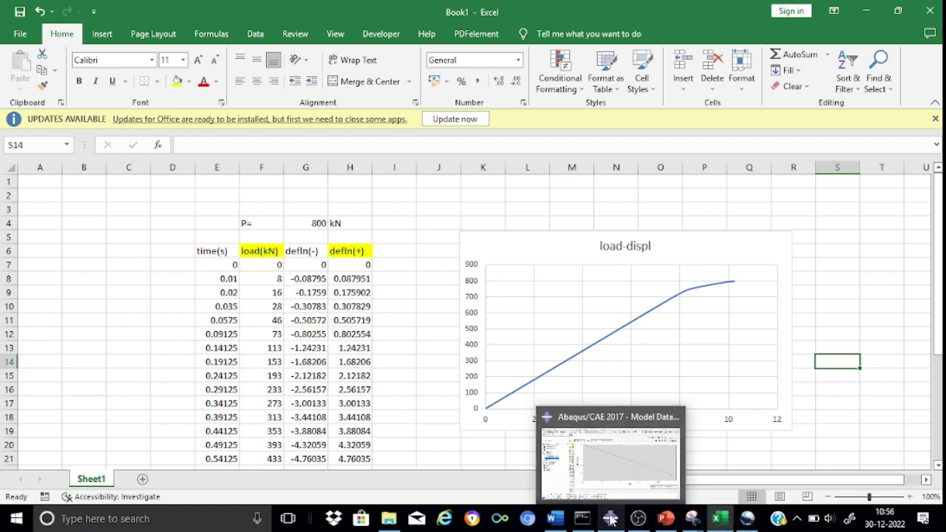
Back in Abaqus, close the XY data table and show U2 contours on the deformed beam.
{"action": "left_click", "coordinate": [625, 452]}
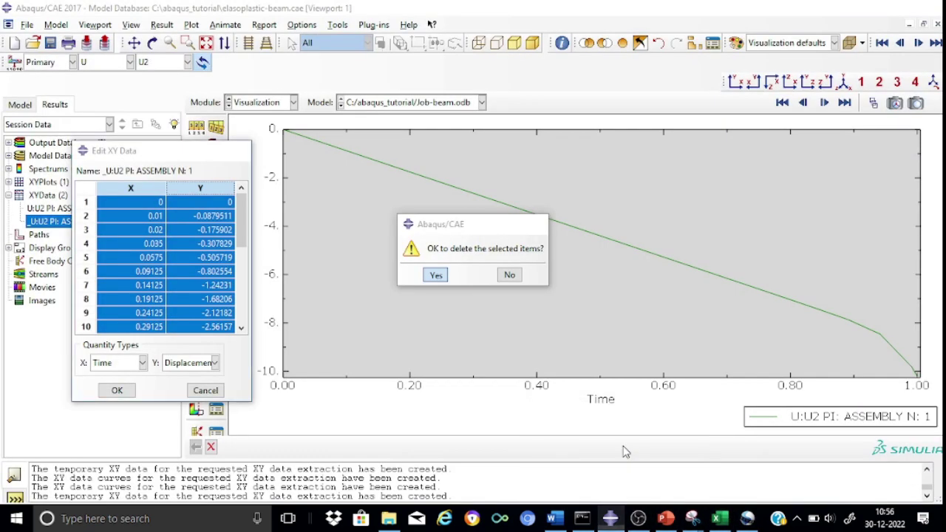
{"action": "left_click", "coordinate": [240, 150]}
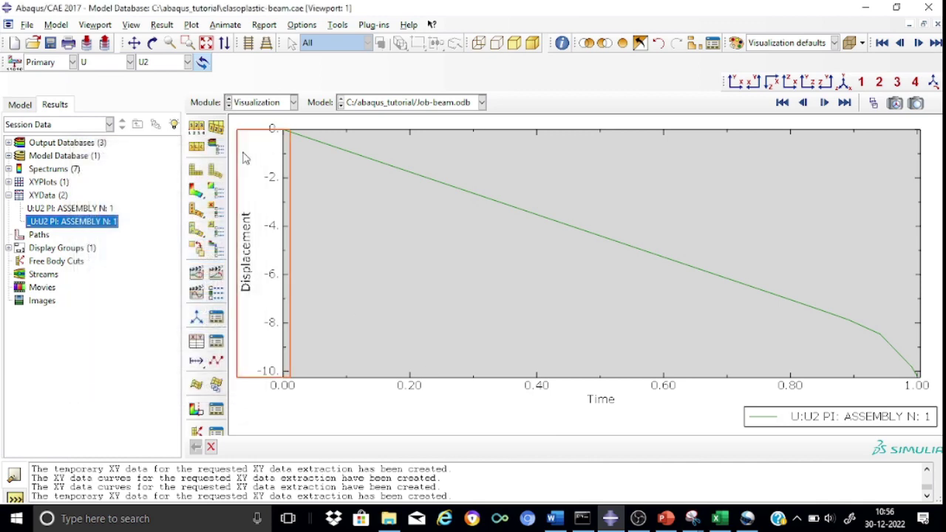
{"action": "left_click", "coordinate": [198, 193]}
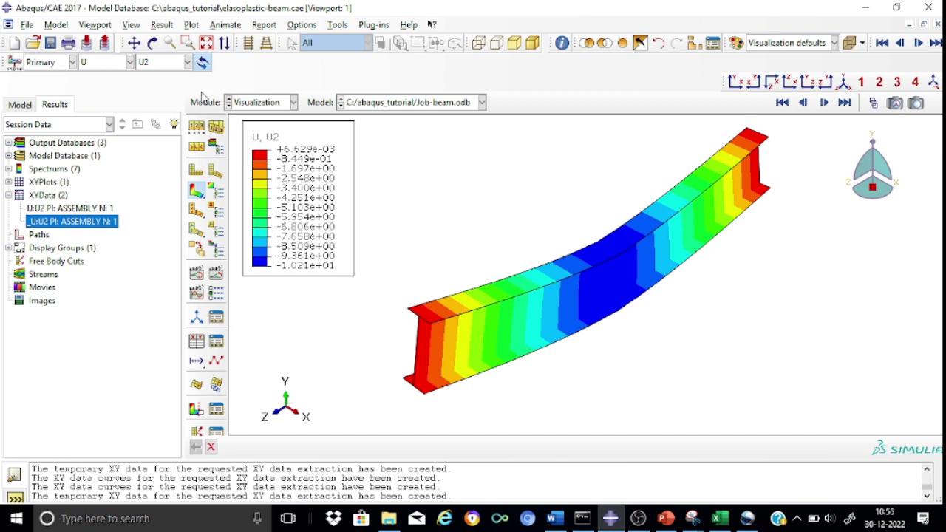
{"action": "left_click", "coordinate": [130, 62]}
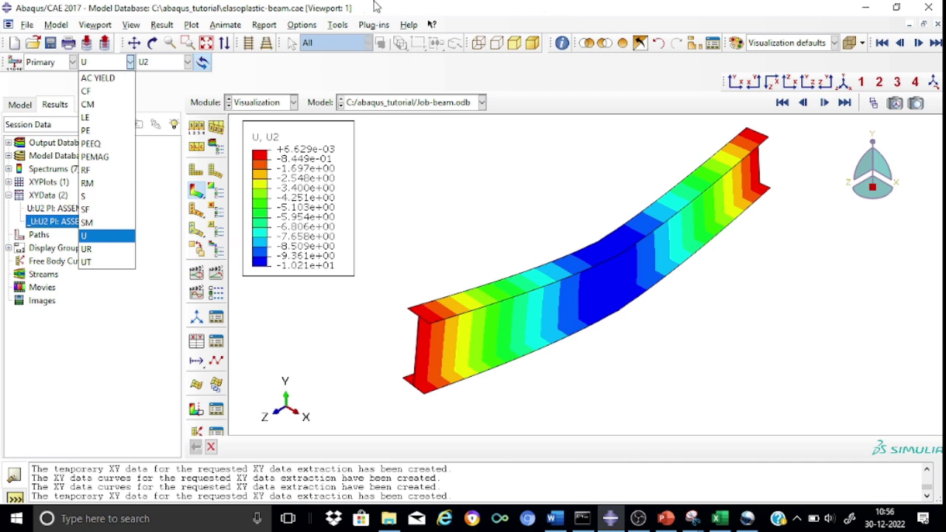
{"action": "left_click", "coordinate": [598, 174]}
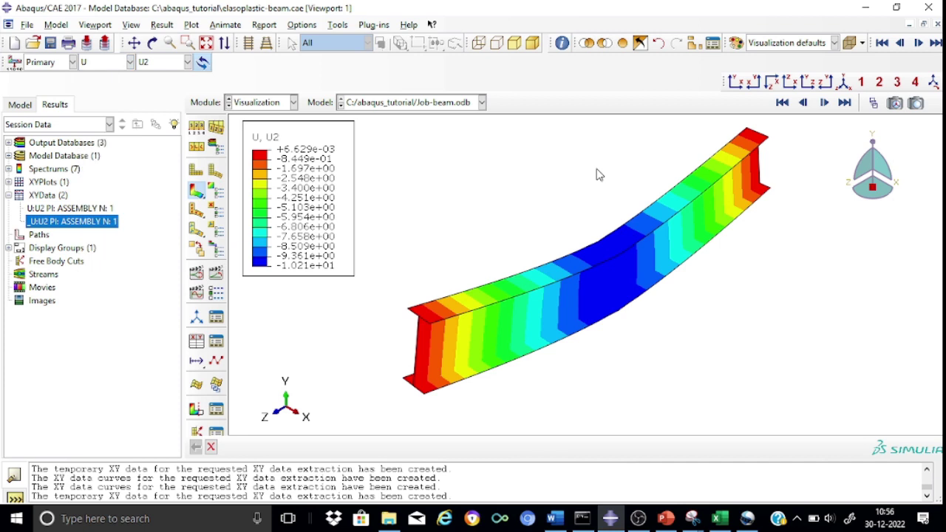